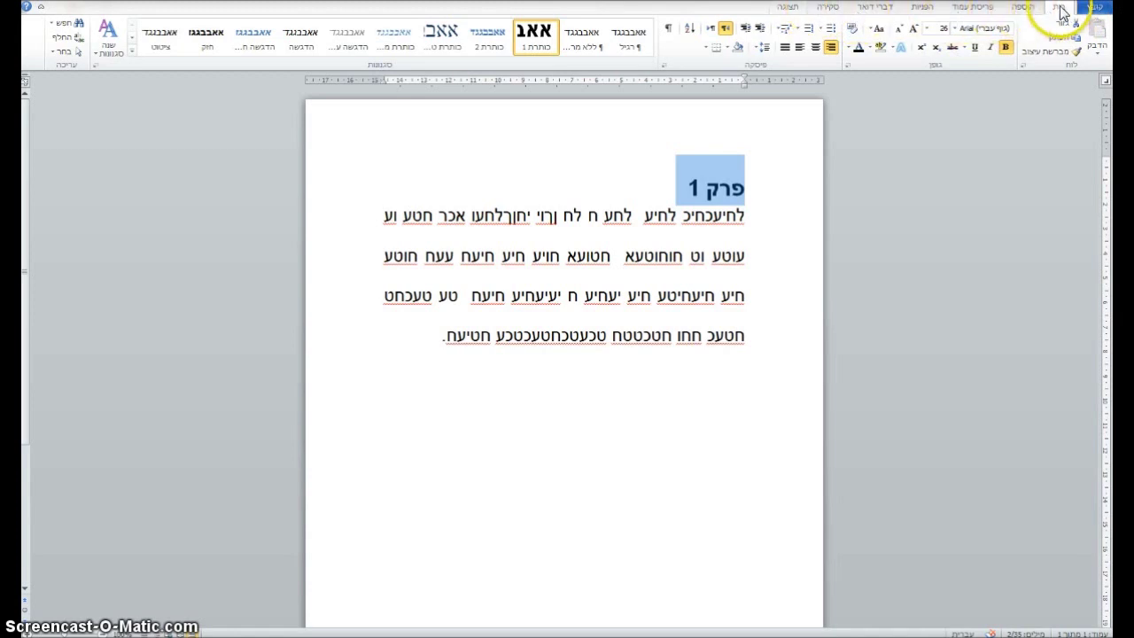
# Look through the insertion, page layout, references and mailings commands, and the document's information page.
pyautogui.click(1023, 8)
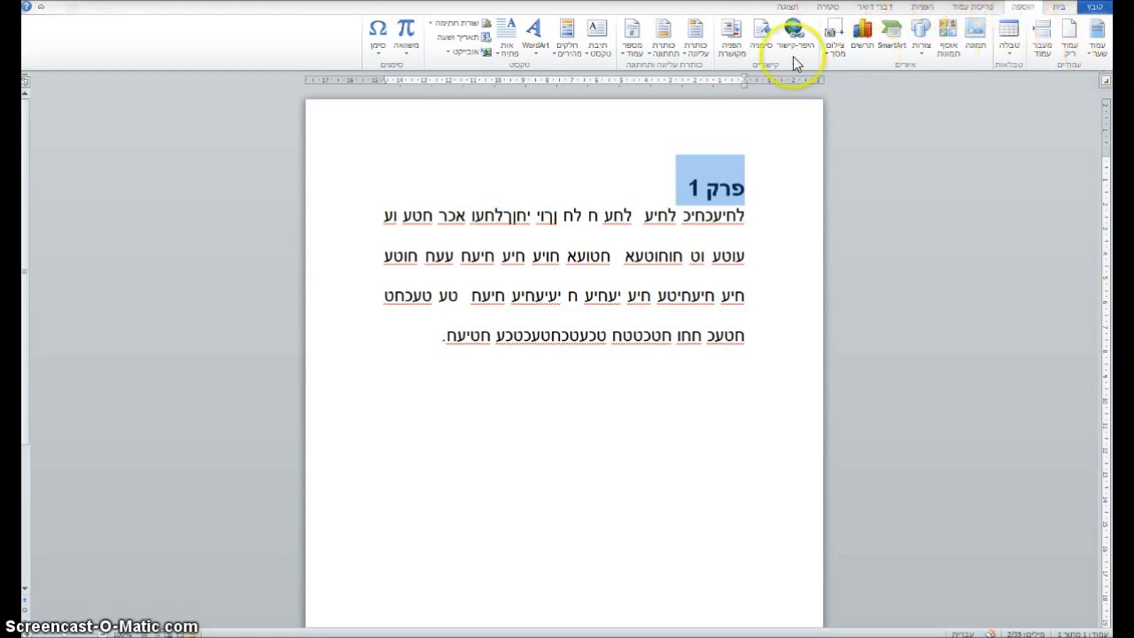
pyautogui.click(972, 10)
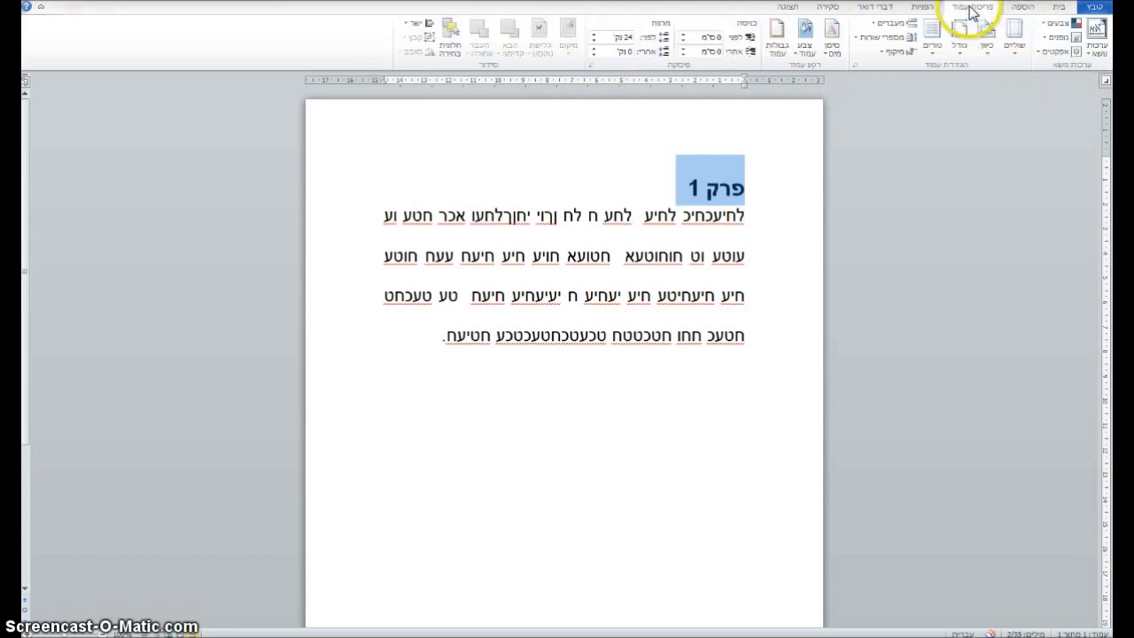
pyautogui.click(922, 7)
pyautogui.click(867, 10)
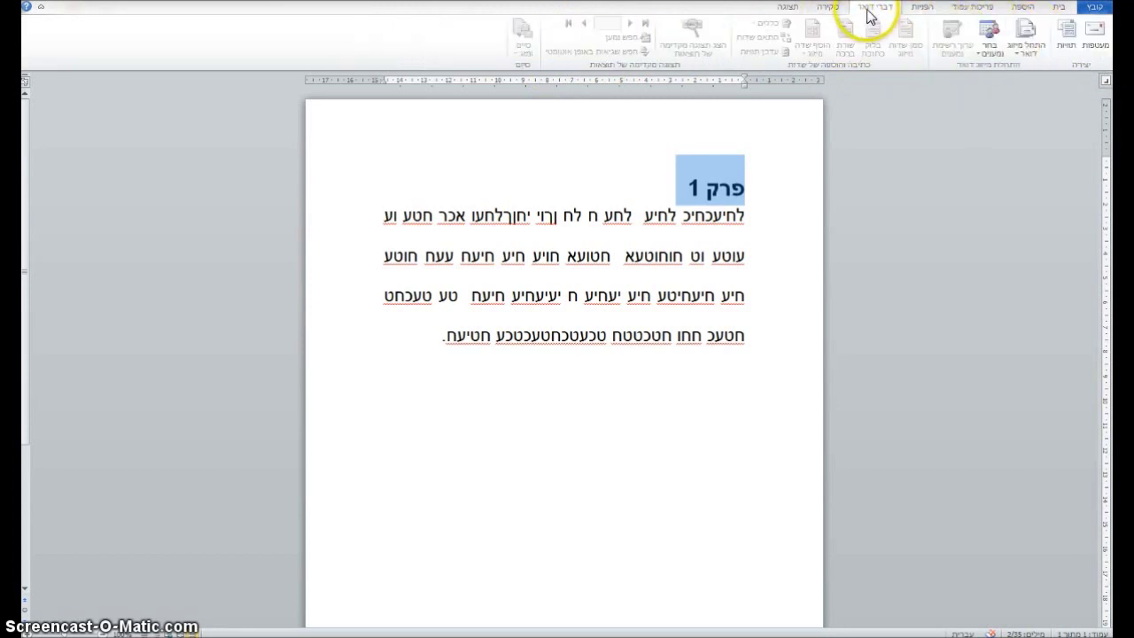
pyautogui.click(1056, 9)
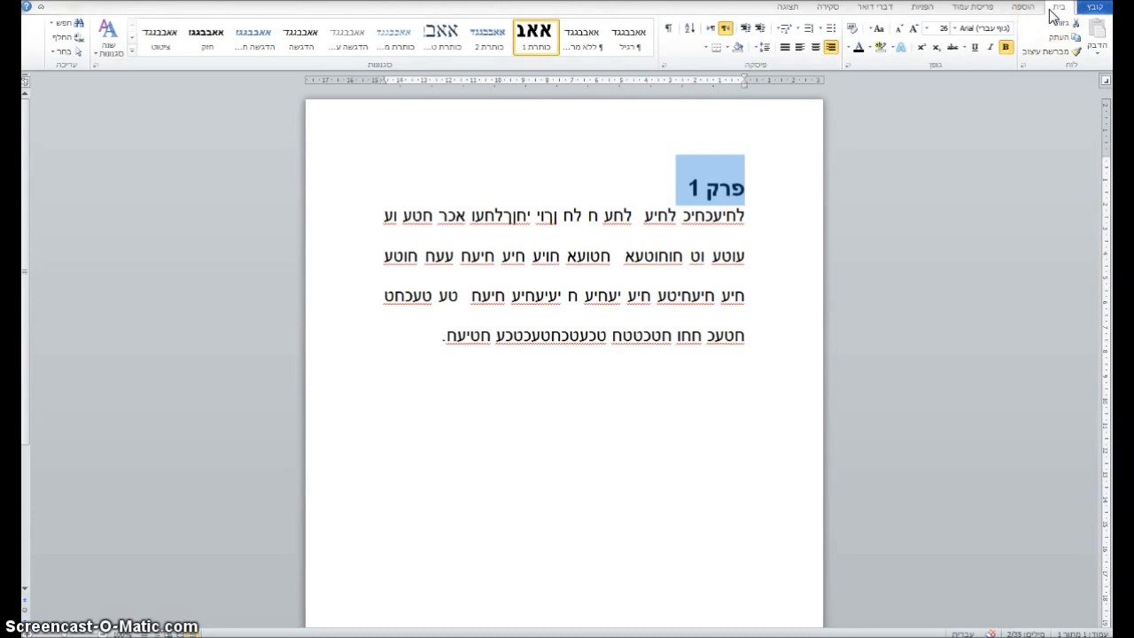
pyautogui.click(1091, 11)
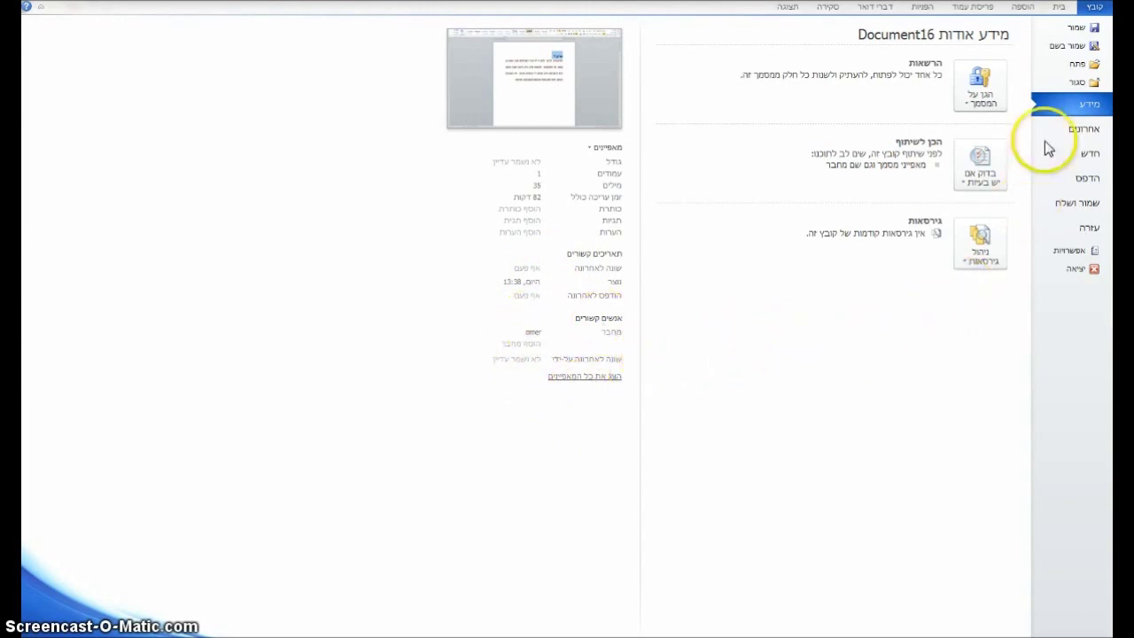
pyautogui.click(1058, 8)
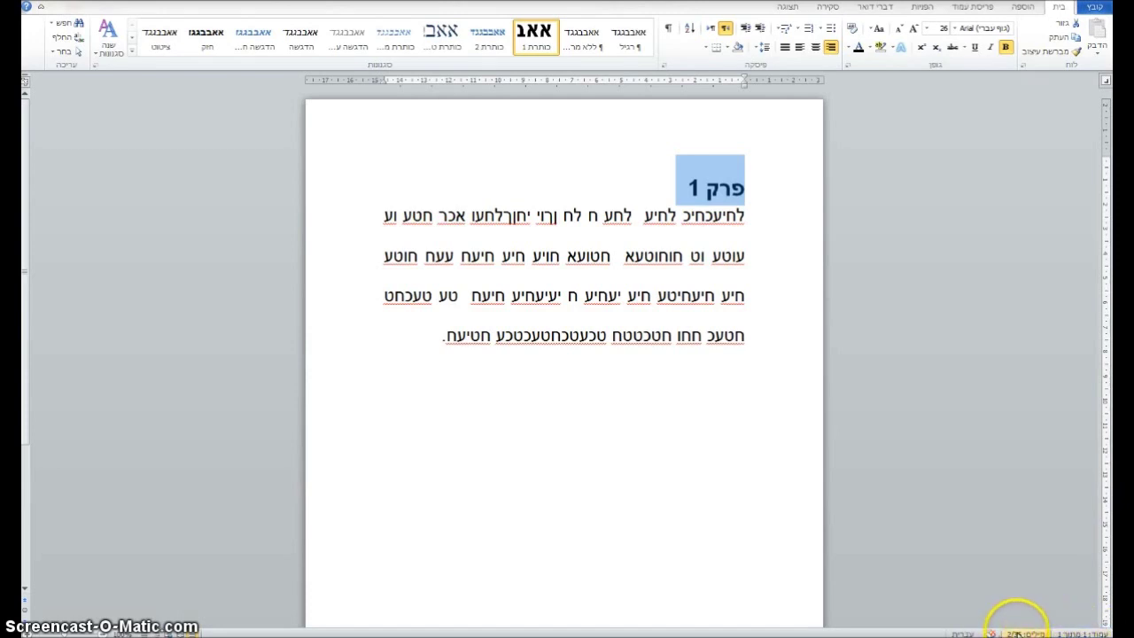
# Check the word count of a selected part of the body paragraph and view the whole document's word count statistics.
pyautogui.click(703, 336)
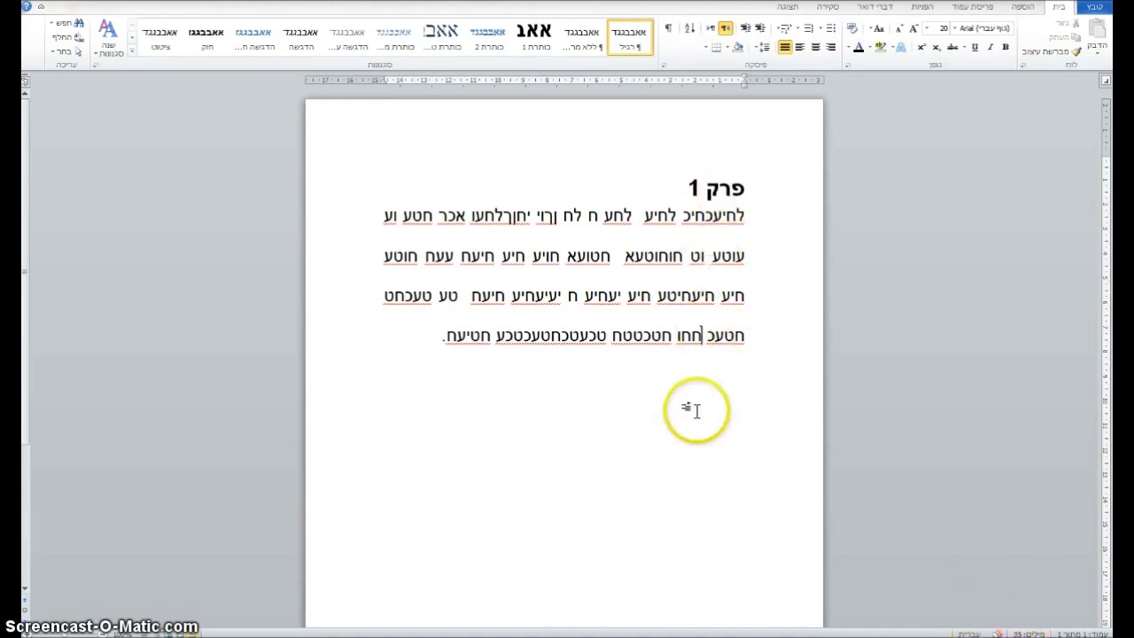
pyautogui.moveTo(742, 256); pyautogui.dragTo(580, 292)
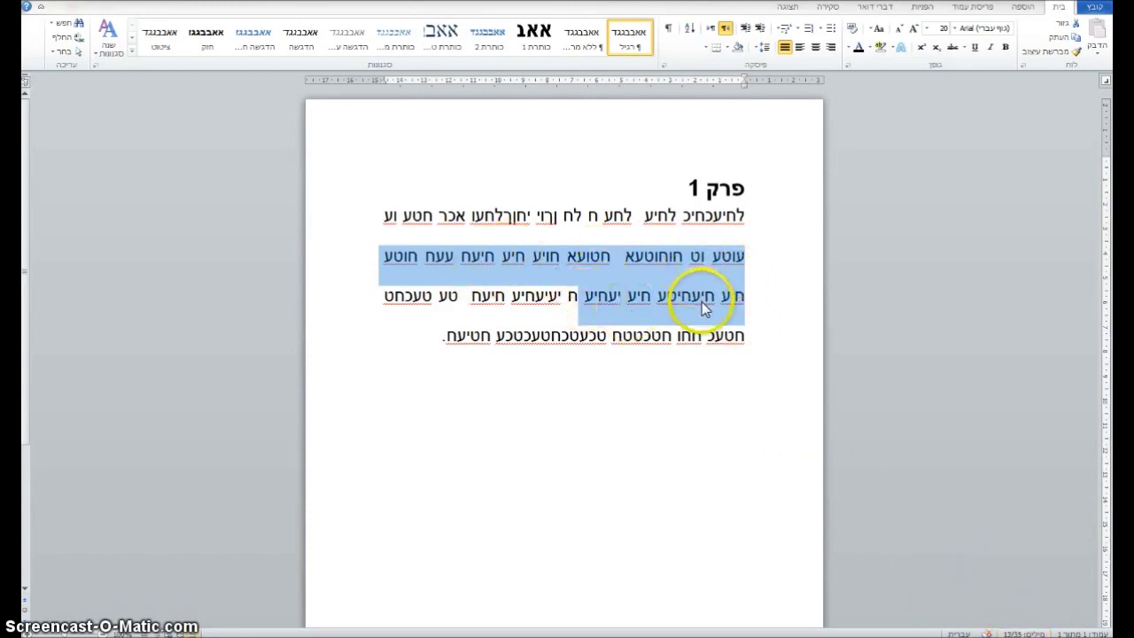
pyautogui.click(680, 335)
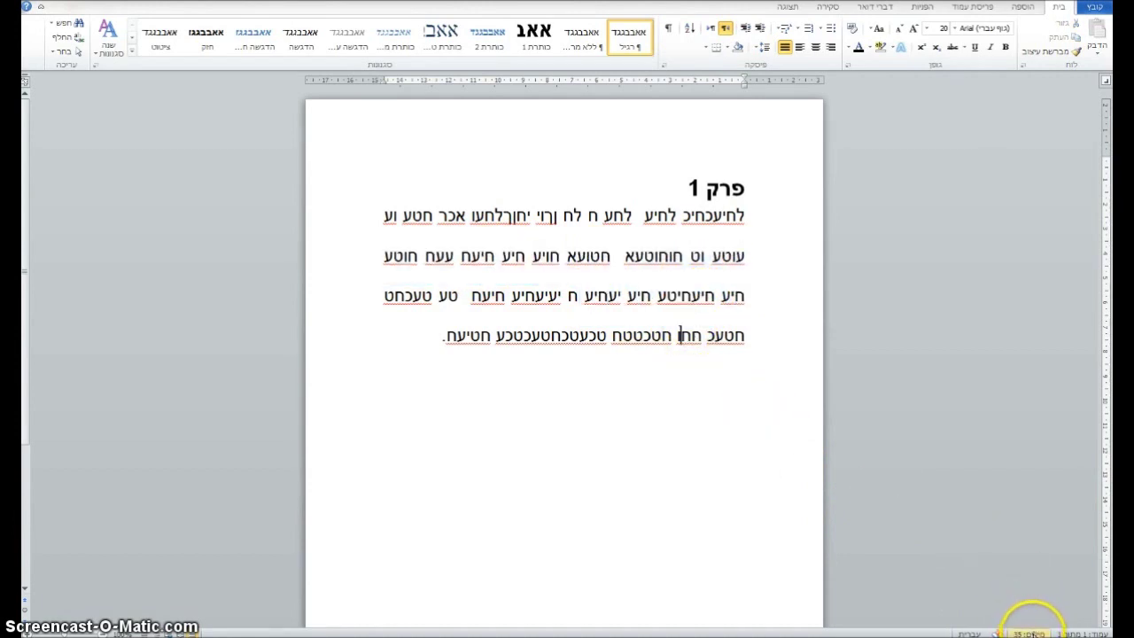
pyautogui.click(1030, 632)
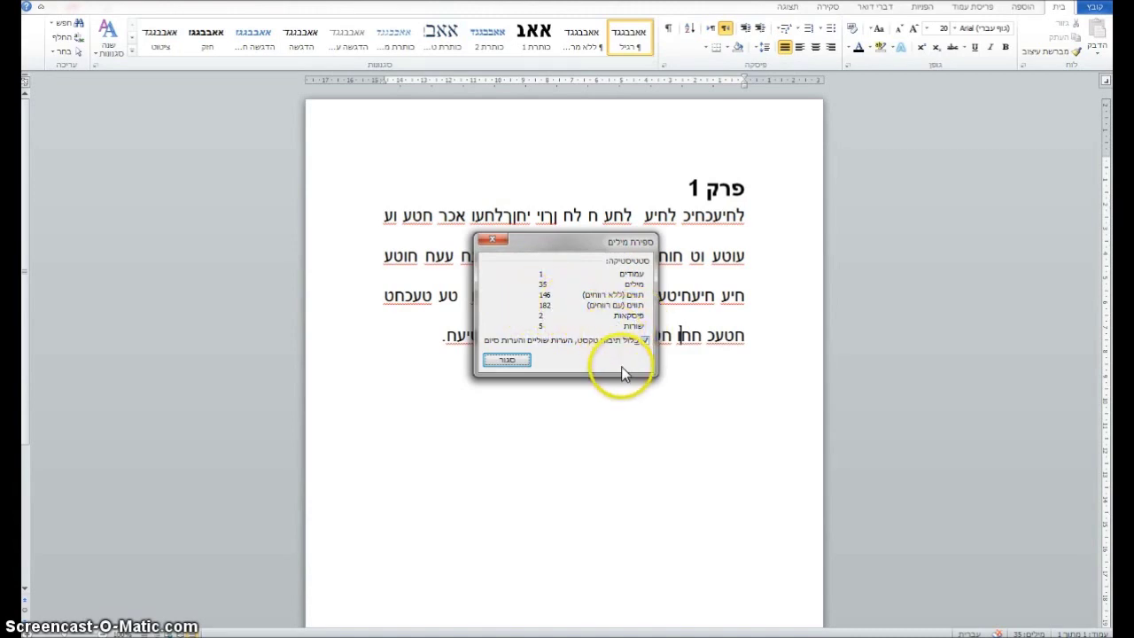
pyautogui.click(510, 360)
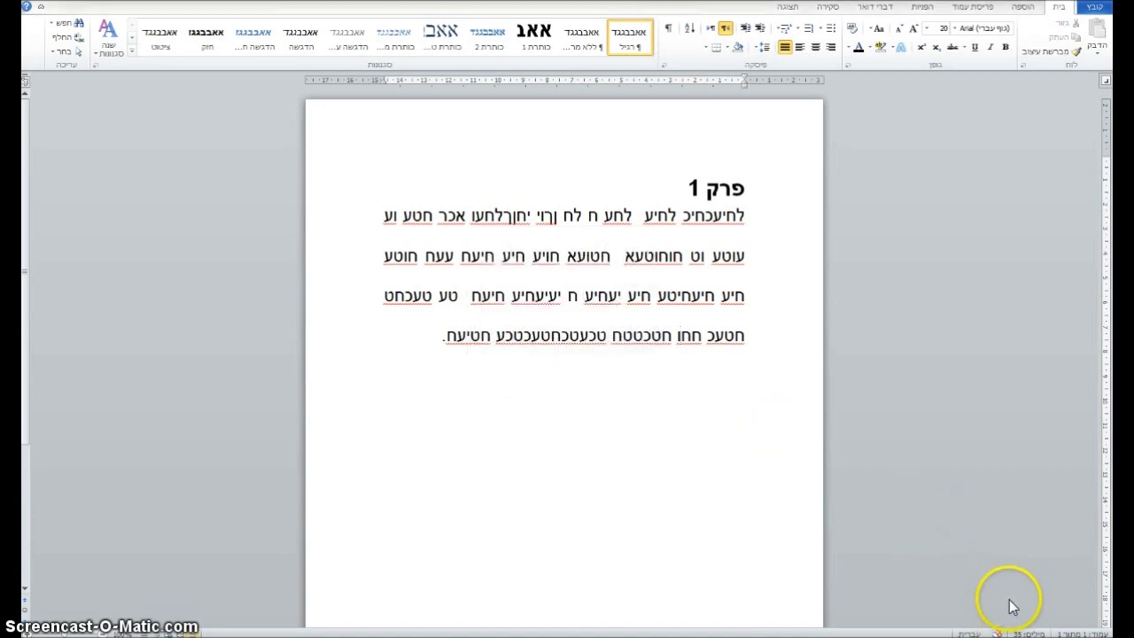
# Look at the Go To, Find and Replace options, closing them without running a search.
pyautogui.click(1074, 632)
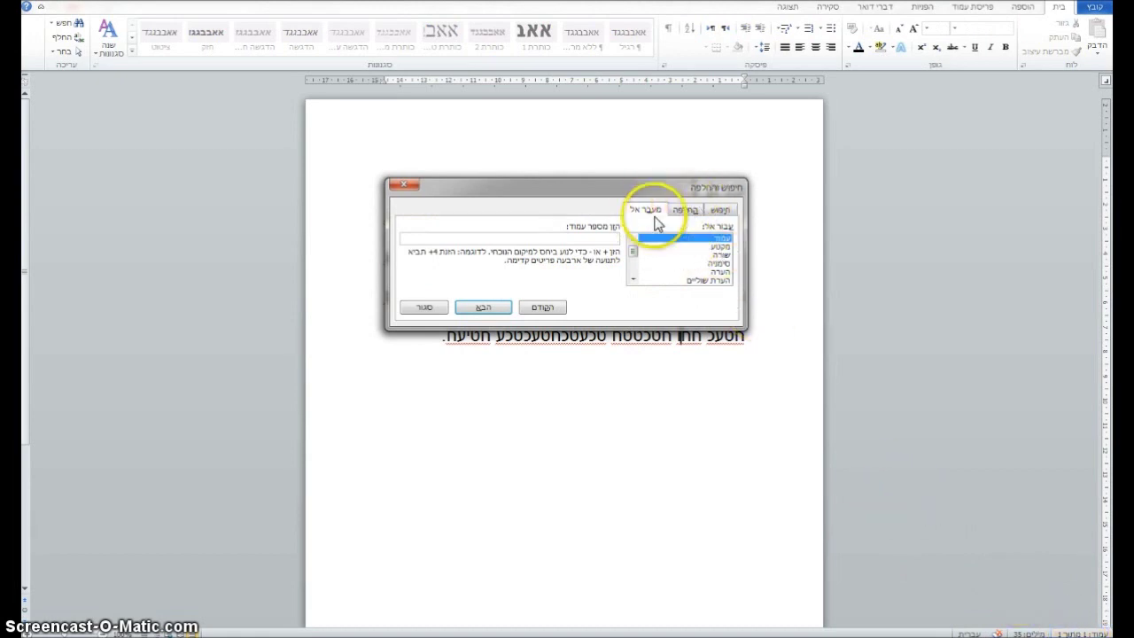
pyautogui.click(720, 209)
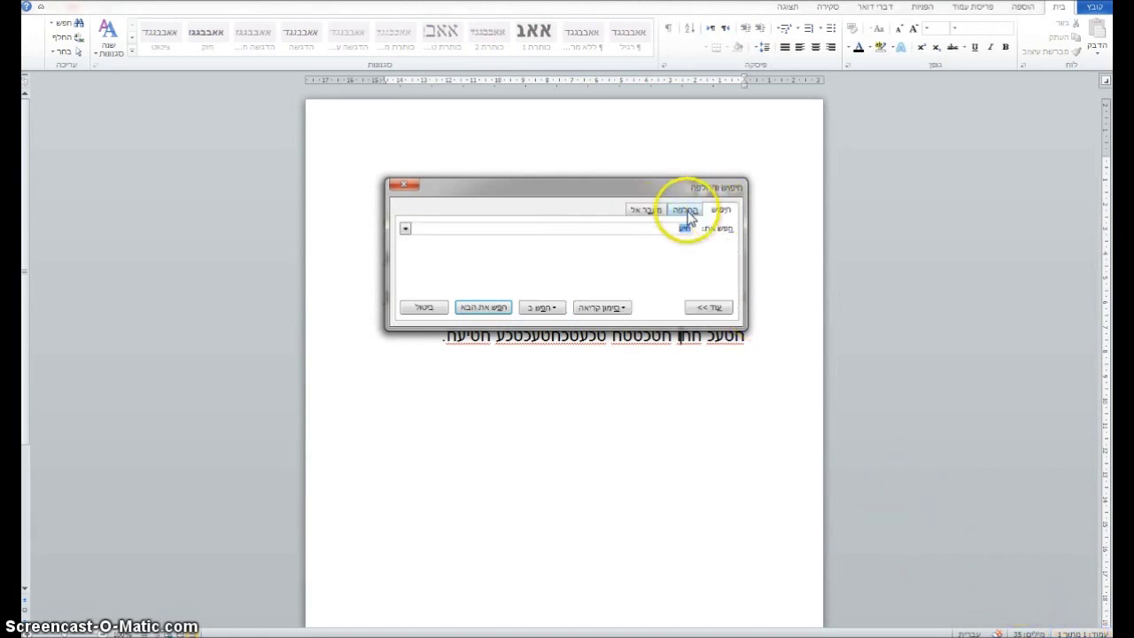
pyautogui.click(689, 214)
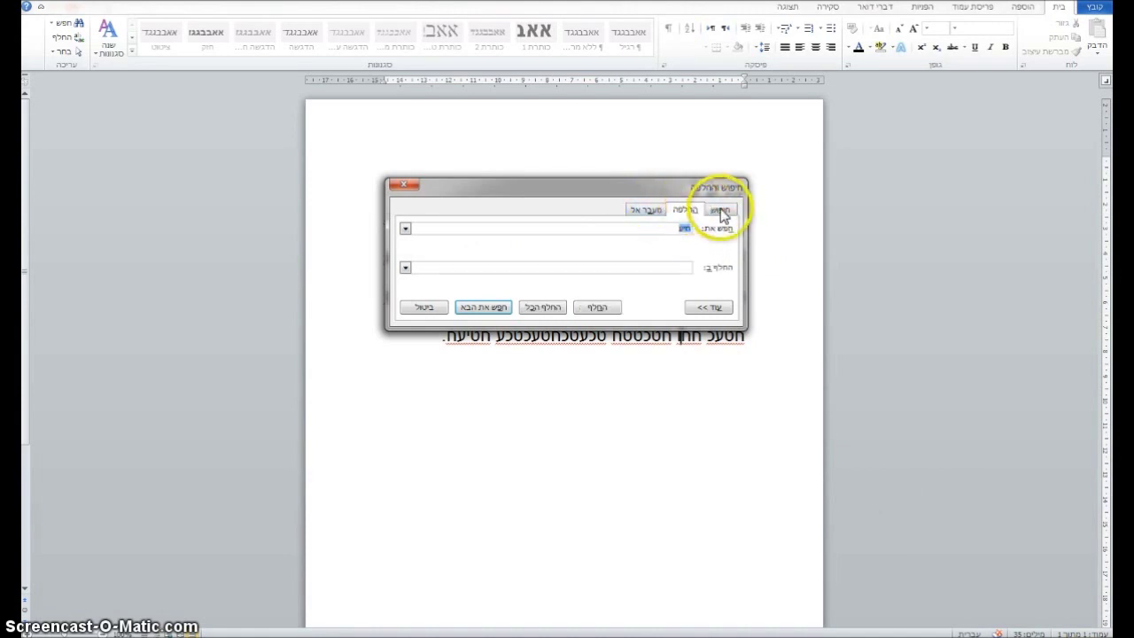
pyautogui.click(428, 306)
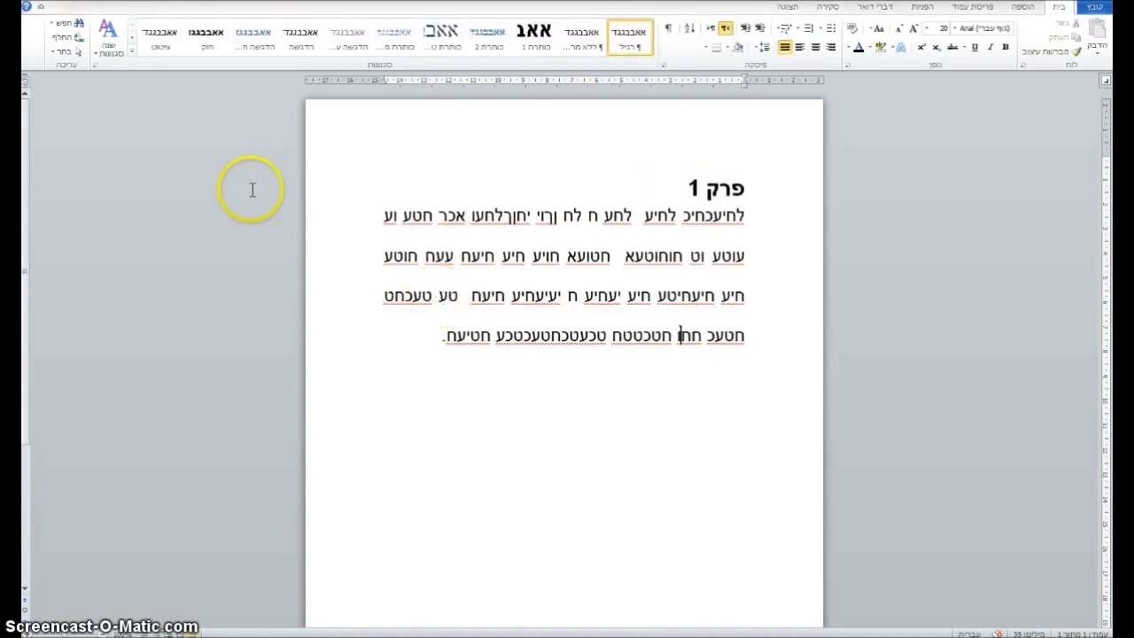
pyautogui.click(64, 37)
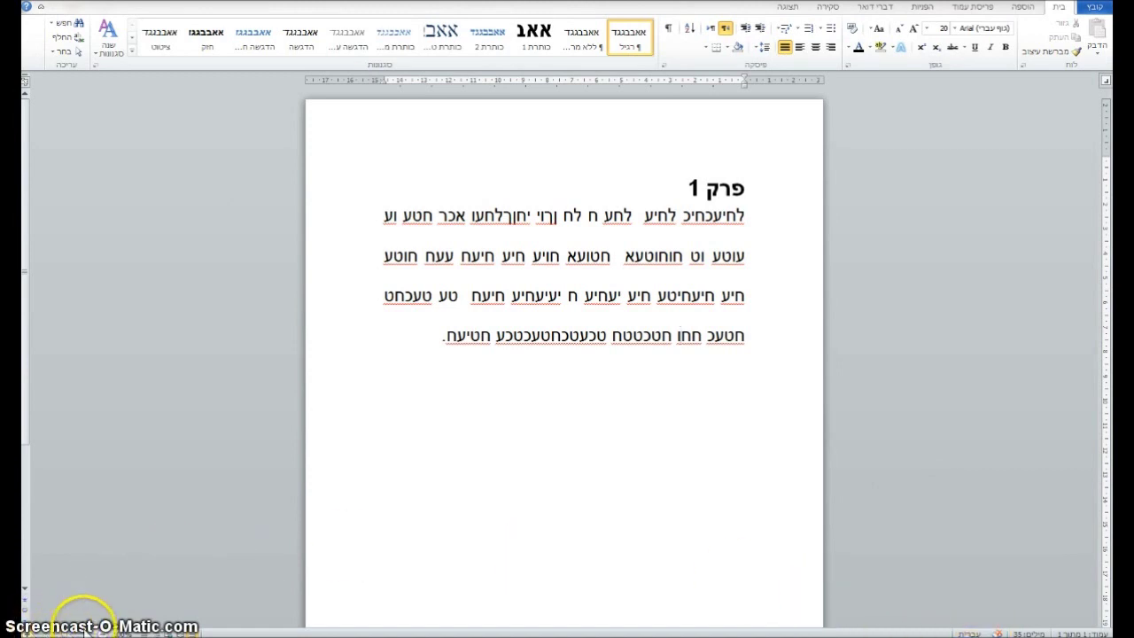
# Zoom the page in two steps and restore the original zoom, and hide and redisplay the ruler.
pyautogui.click(16, 630)
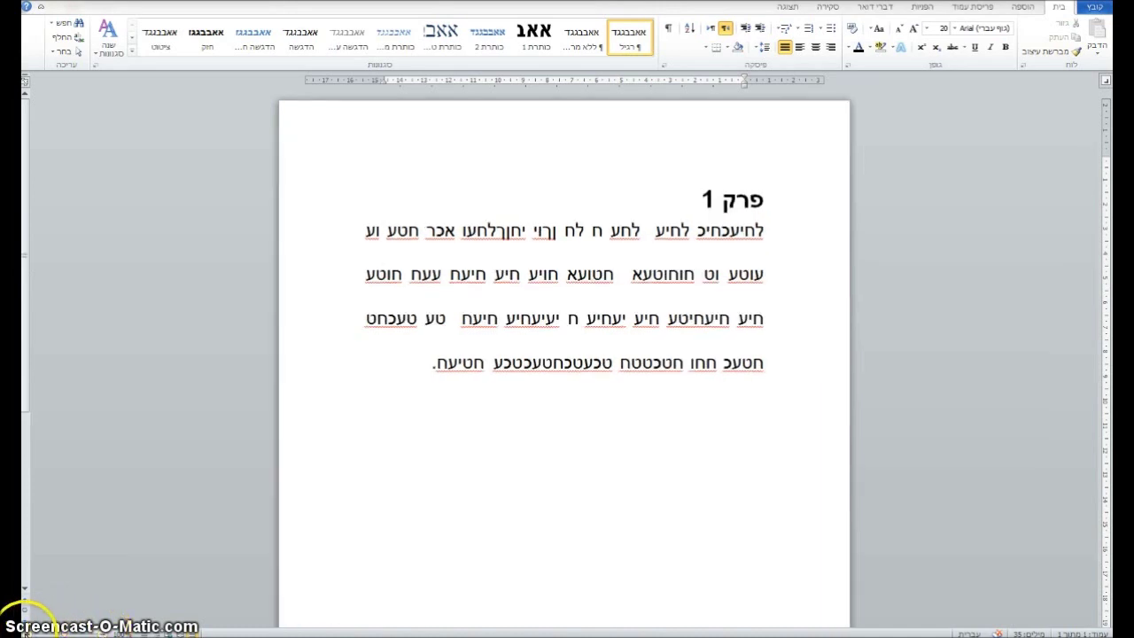
pyautogui.click(16, 631)
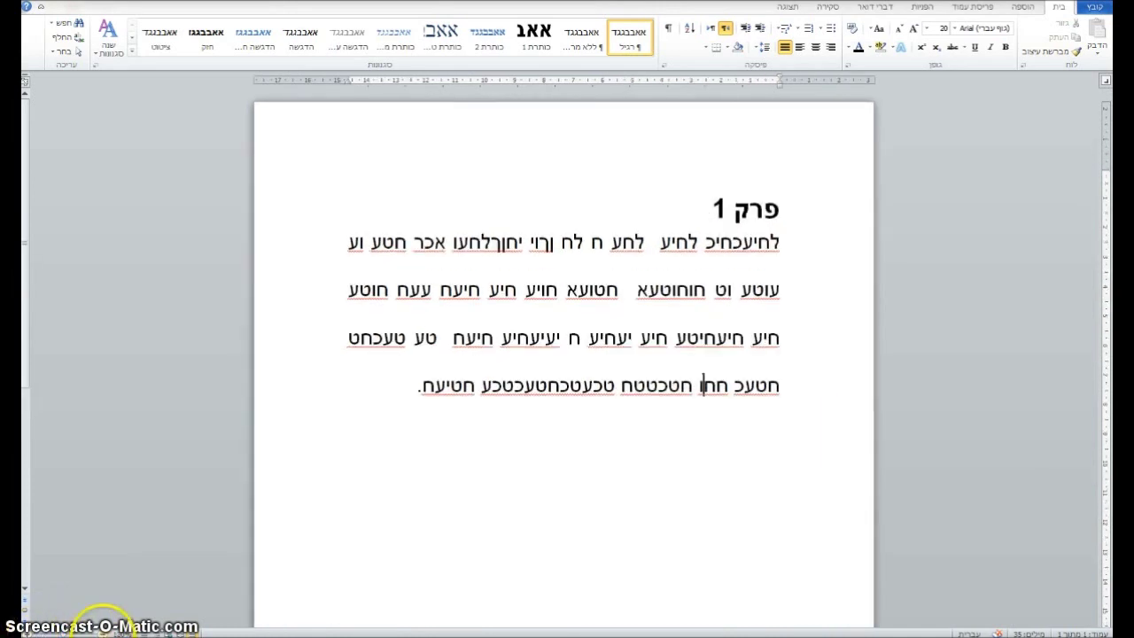
pyautogui.click(102, 629)
pyautogui.click(102, 629)
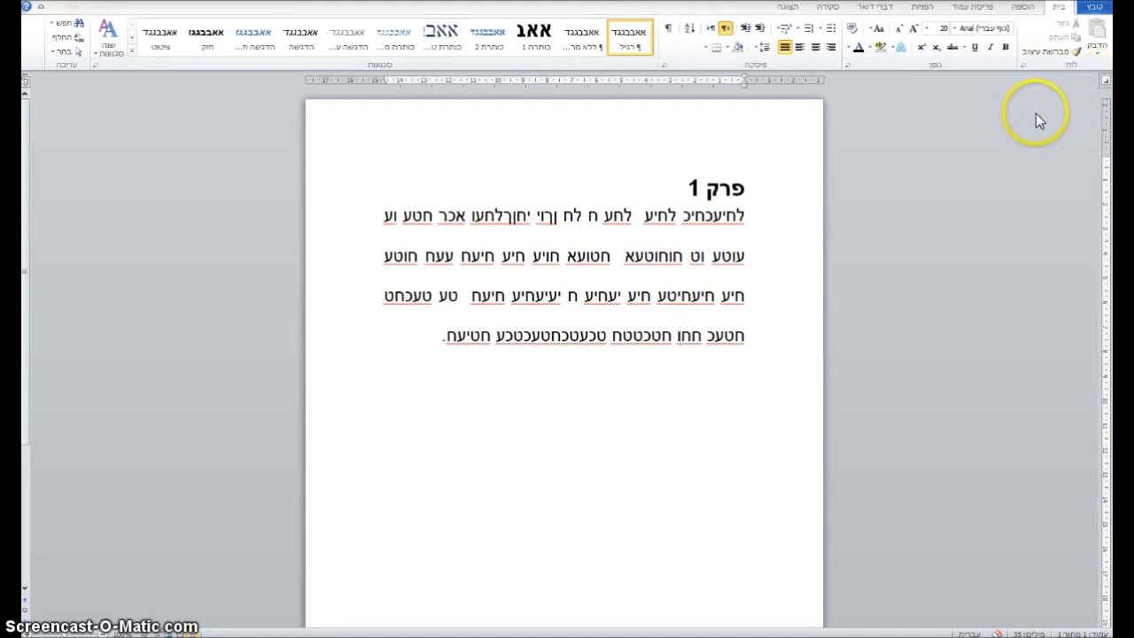
pyautogui.click(24, 86)
pyautogui.click(24, 86)
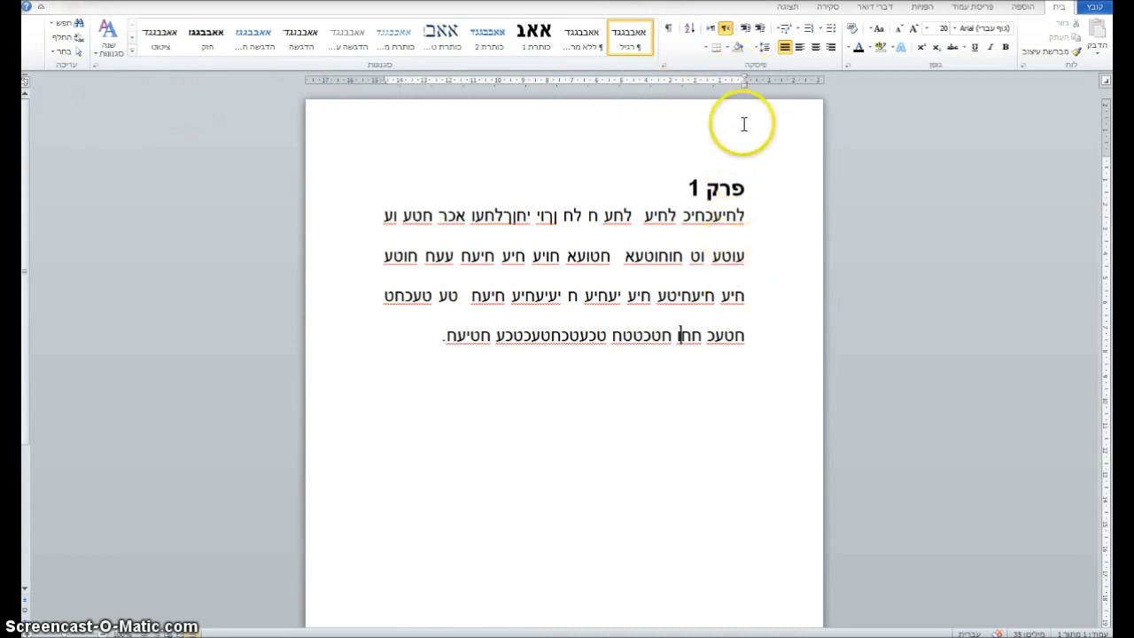
# Use the ruler's indent markers to indent the heading and body paragraph slightly from the right margin.
pyautogui.moveTo(752, 182); pyautogui.dragTo(736, 331)
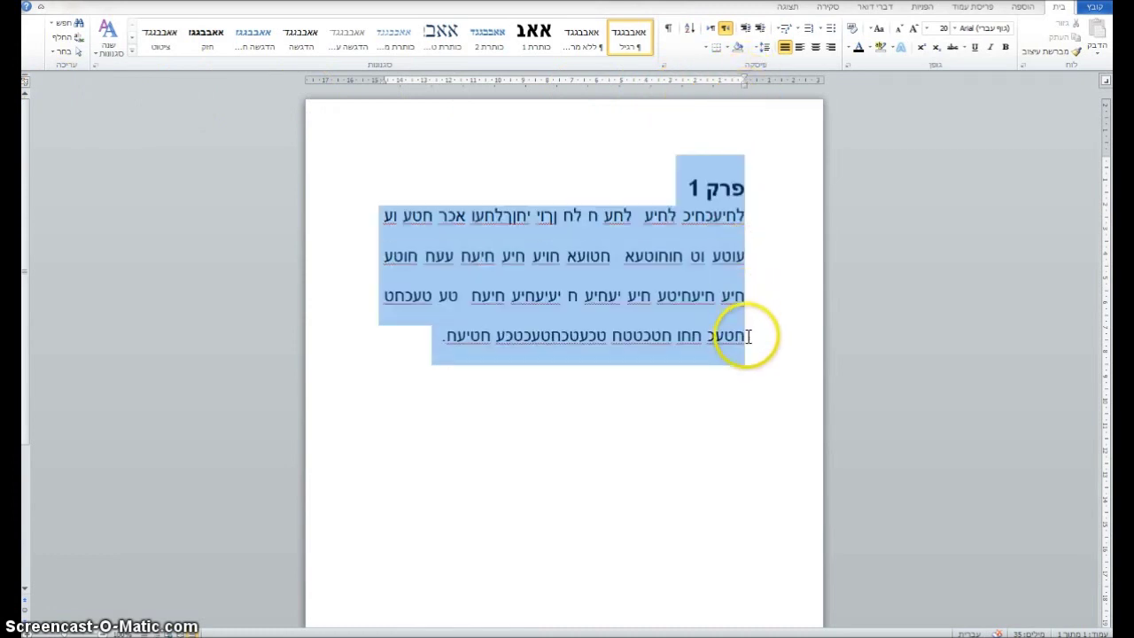
pyautogui.moveTo(745, 93); pyautogui.dragTo(725, 89)
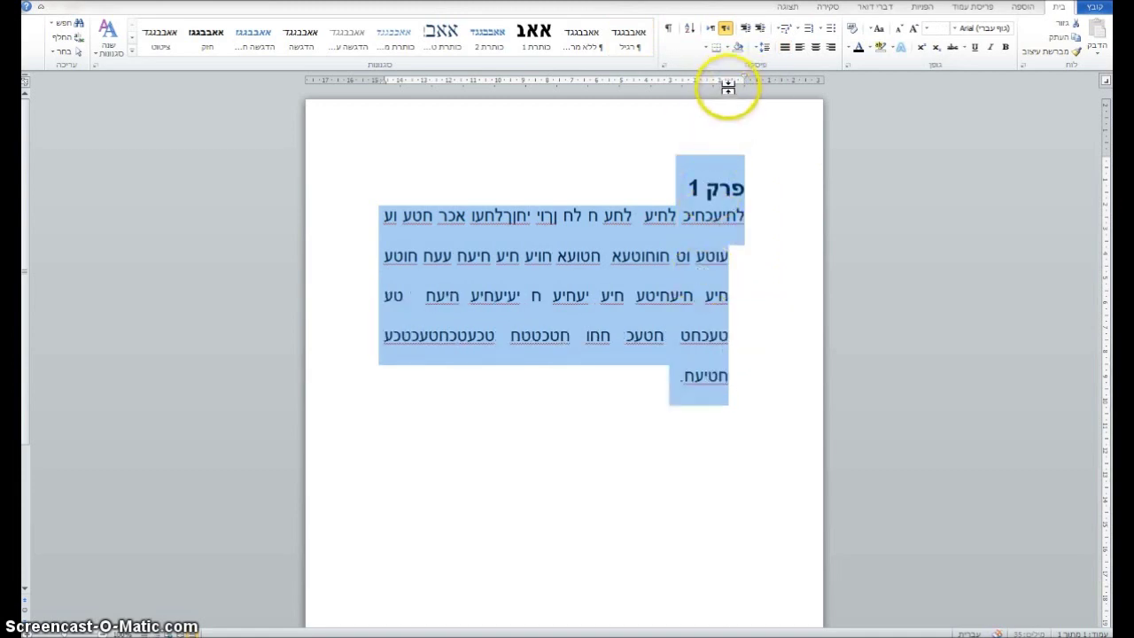
pyautogui.moveTo(730, 89)
pyautogui.mouseDown()
pyautogui.moveTo(759, 83)
pyautogui.moveTo(743, 76)
pyautogui.mouseUp()
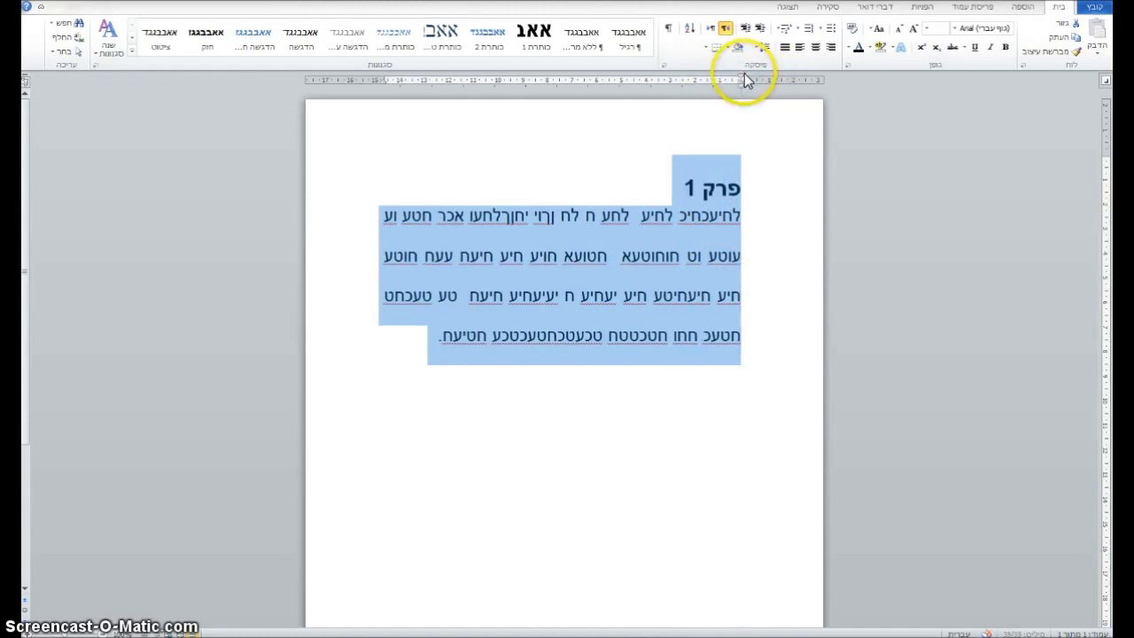
pyautogui.click(842, 194)
pyautogui.click(707, 238)
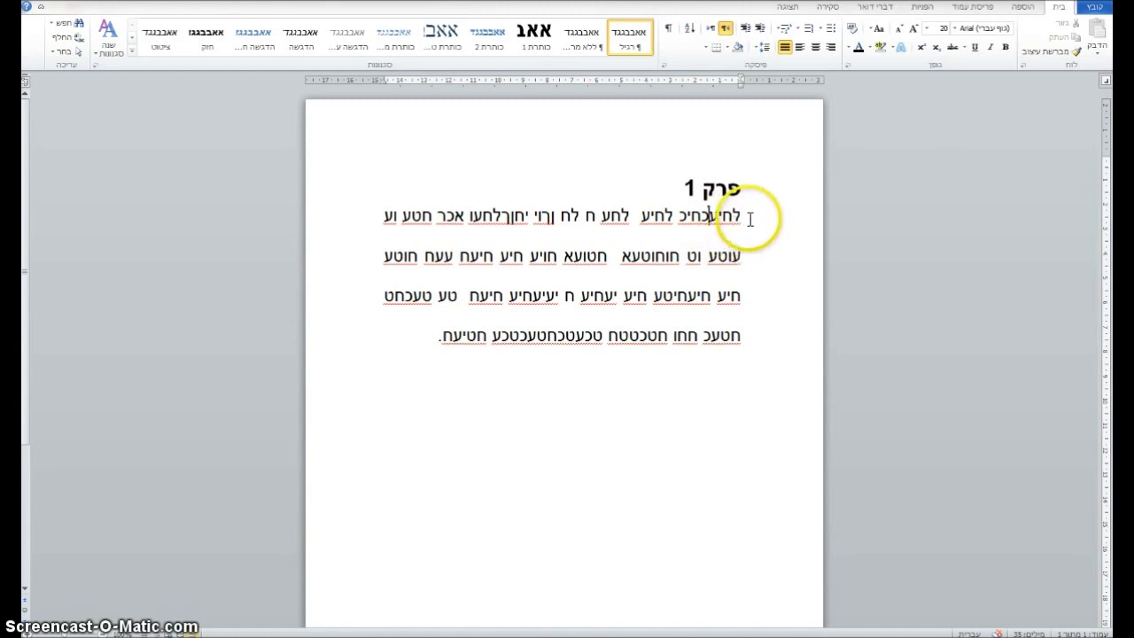
# Set the heading and body paragraph to left-to-right direction, comparing justified with right alignment and ending on right alignment.
pyautogui.click(725, 32)
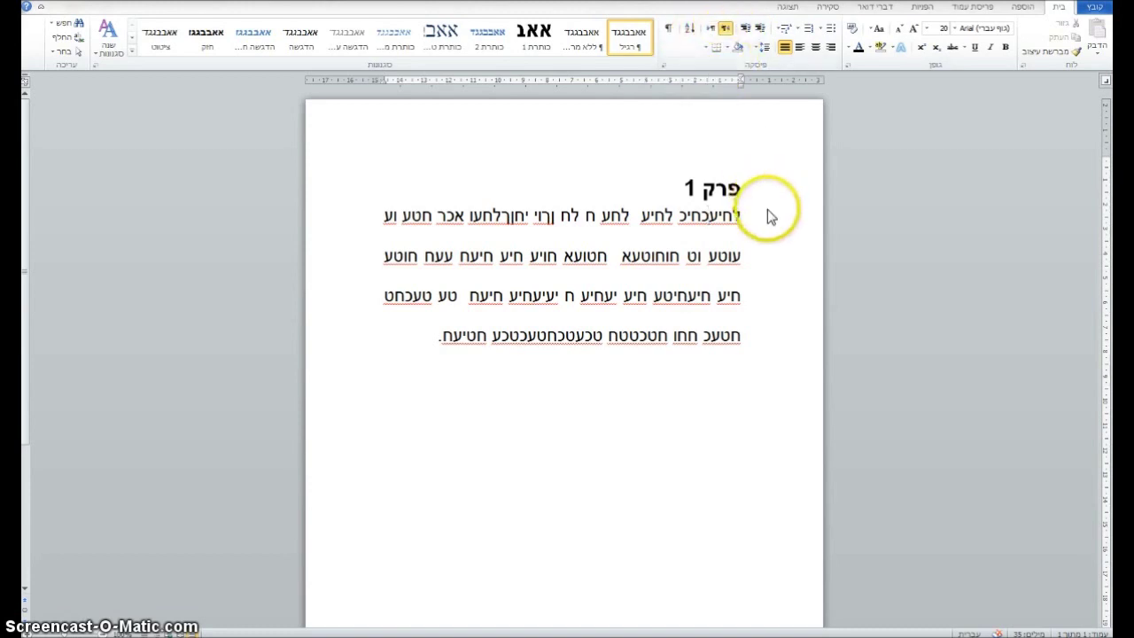
pyautogui.moveTo(765, 203); pyautogui.dragTo(760, 343)
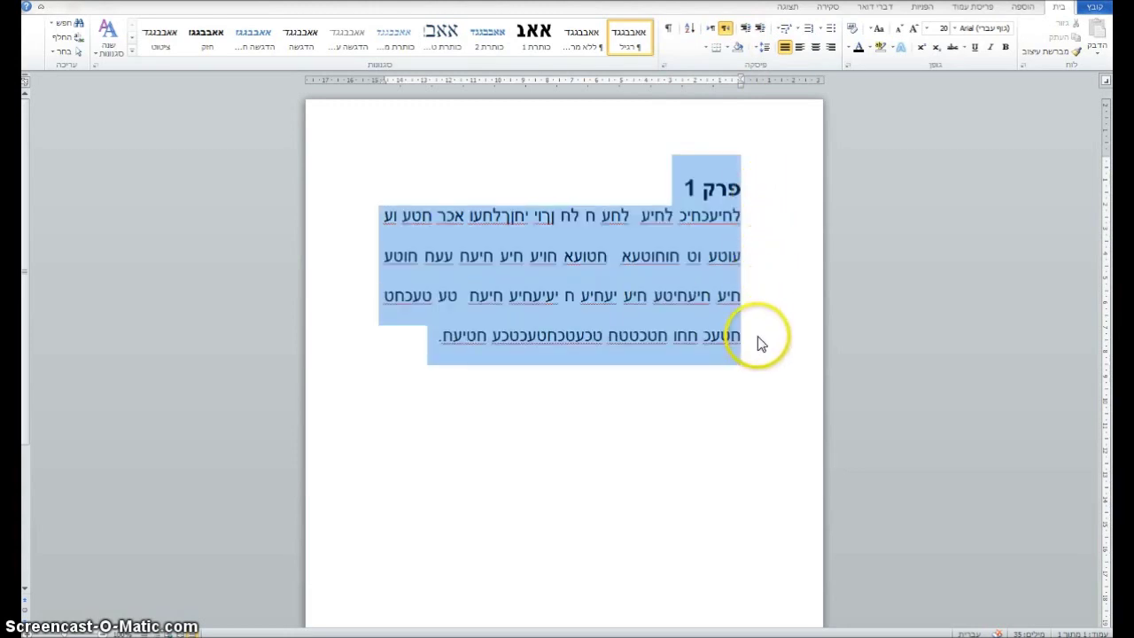
pyautogui.click(710, 32)
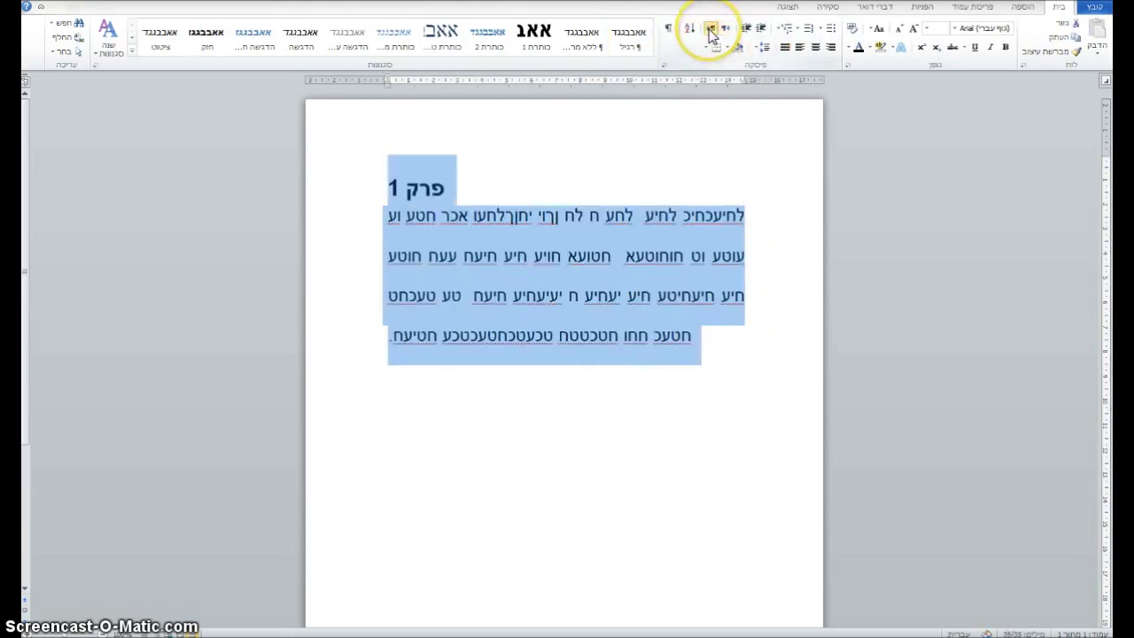
pyautogui.click(830, 47)
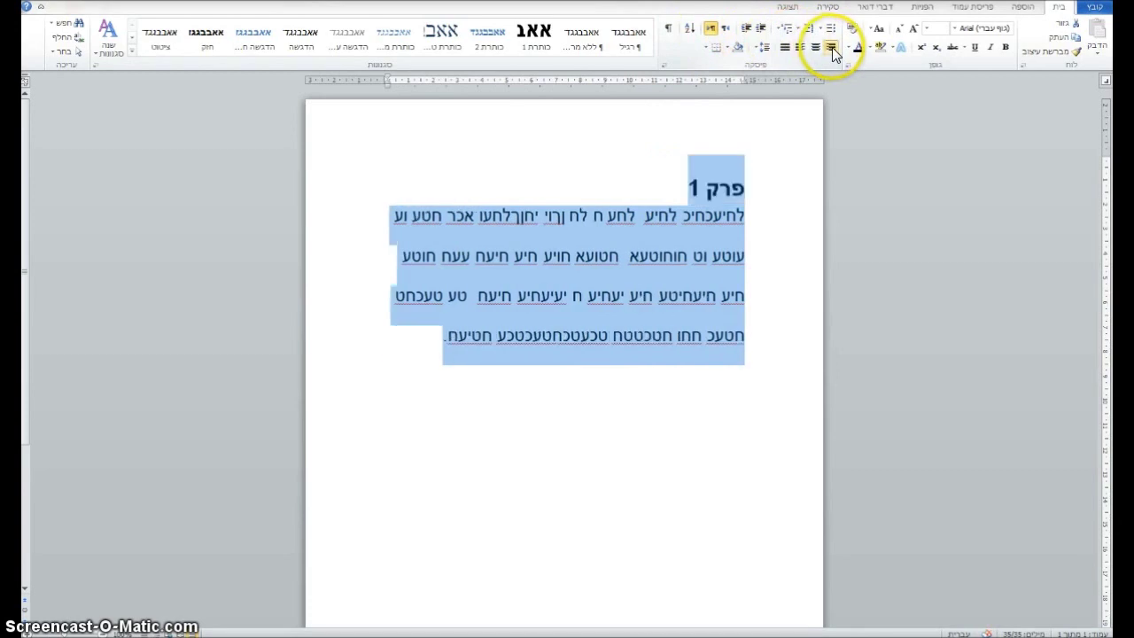
pyautogui.click(784, 47)
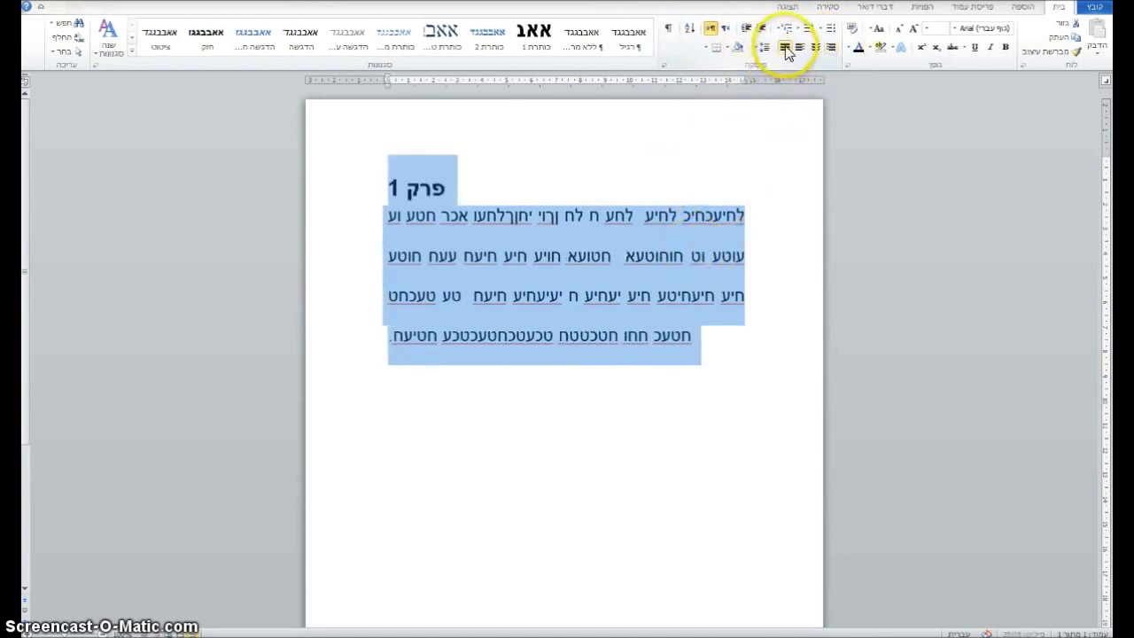
pyautogui.click(831, 50)
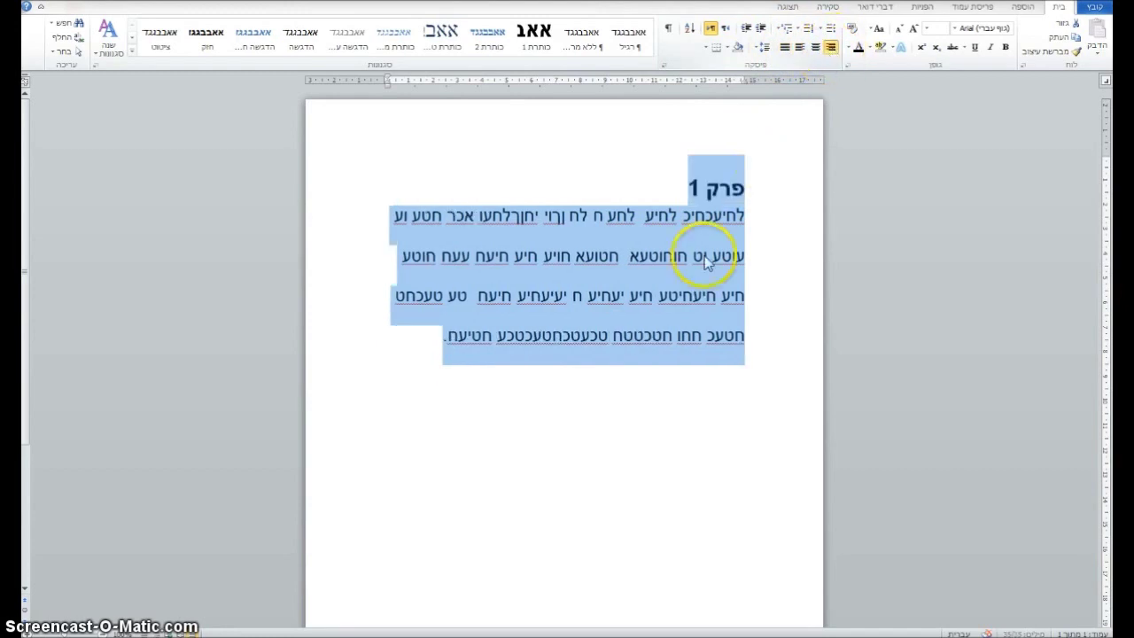
pyautogui.click(696, 275)
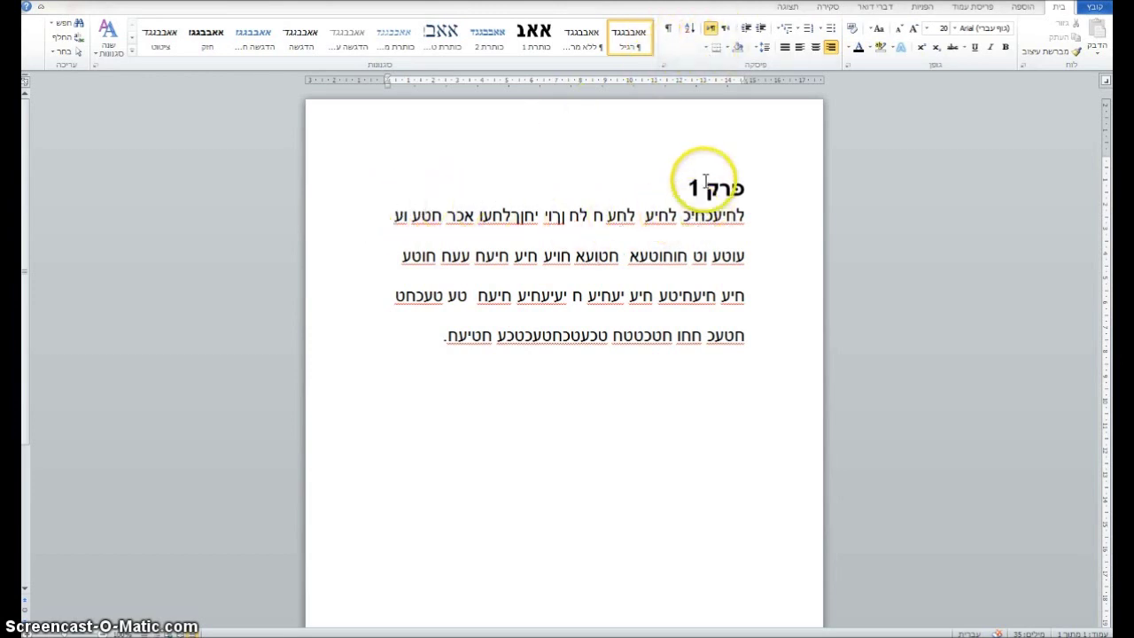
# Set the heading and body paragraph to right-to-left direction and align both to the right.
pyautogui.moveTo(759, 187); pyautogui.dragTo(753, 337)
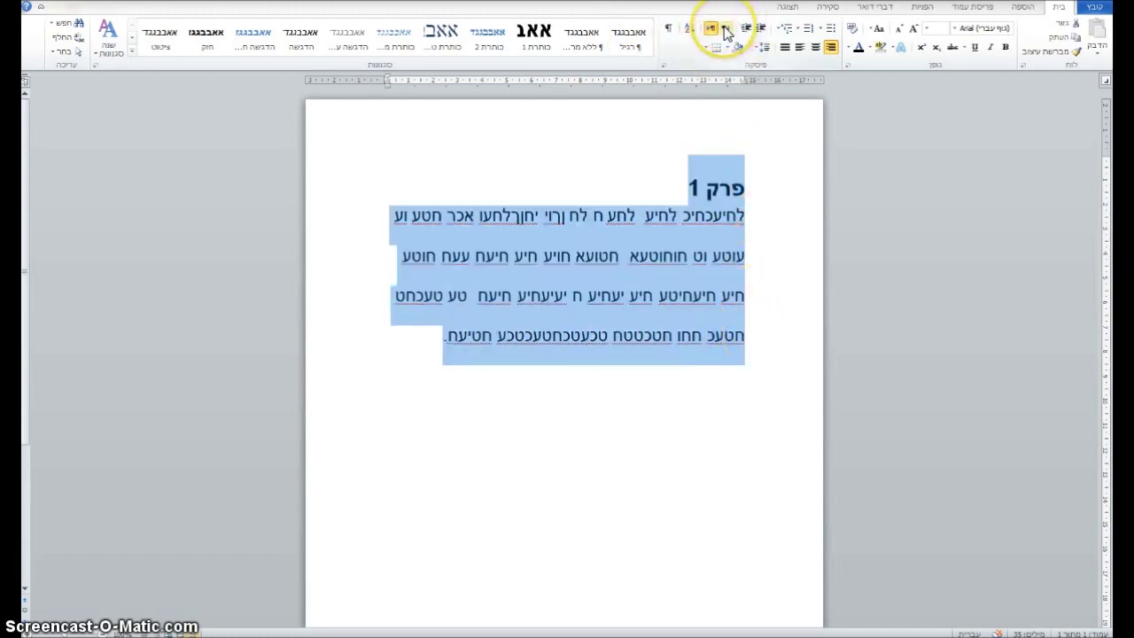
pyautogui.click(724, 30)
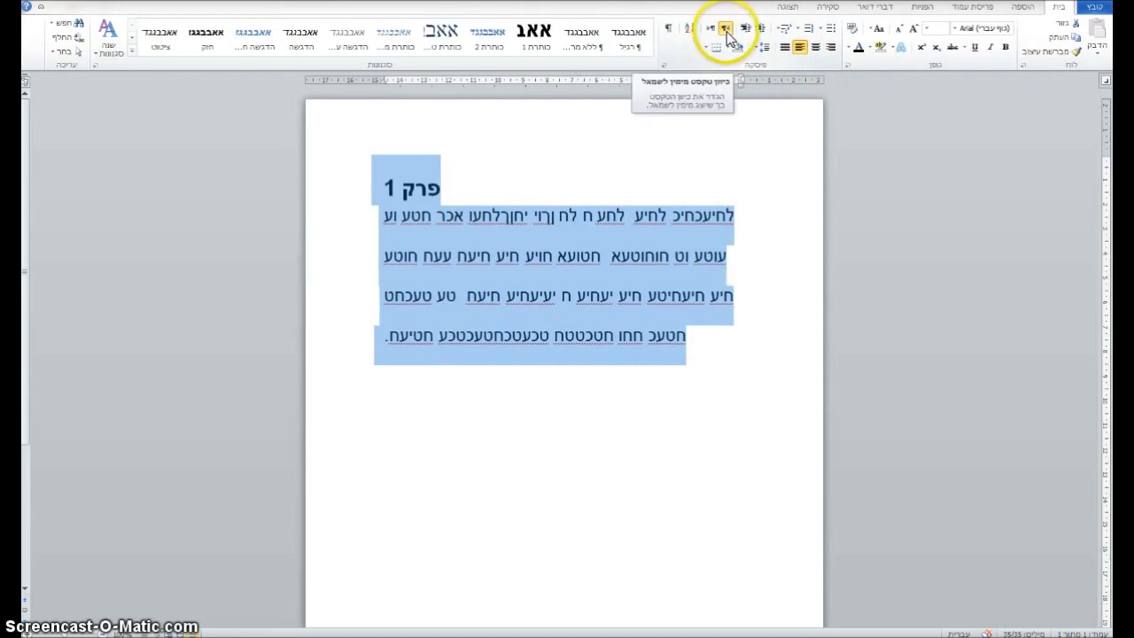
pyautogui.click(726, 30)
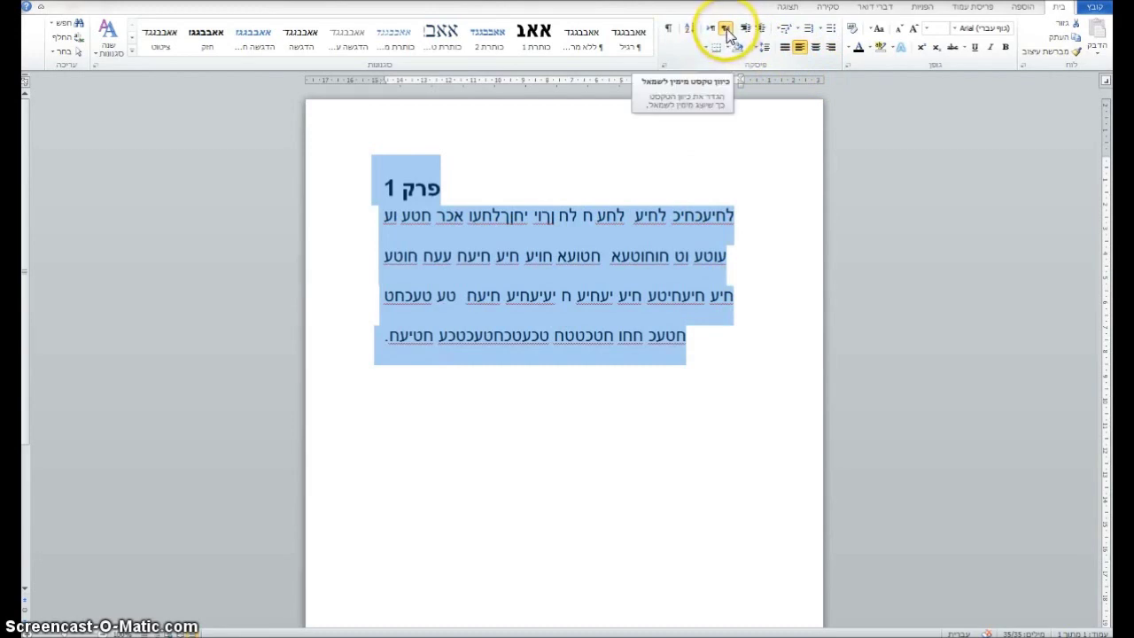
pyautogui.click(831, 48)
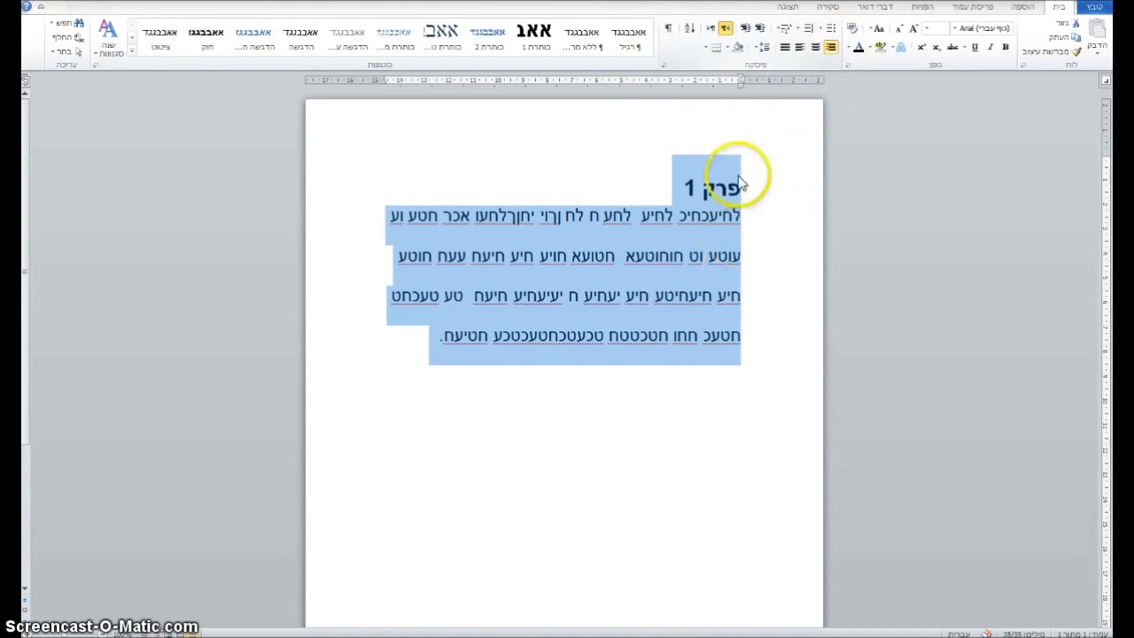
# Justify the heading and the body paragraph.
pyautogui.click(784, 48)
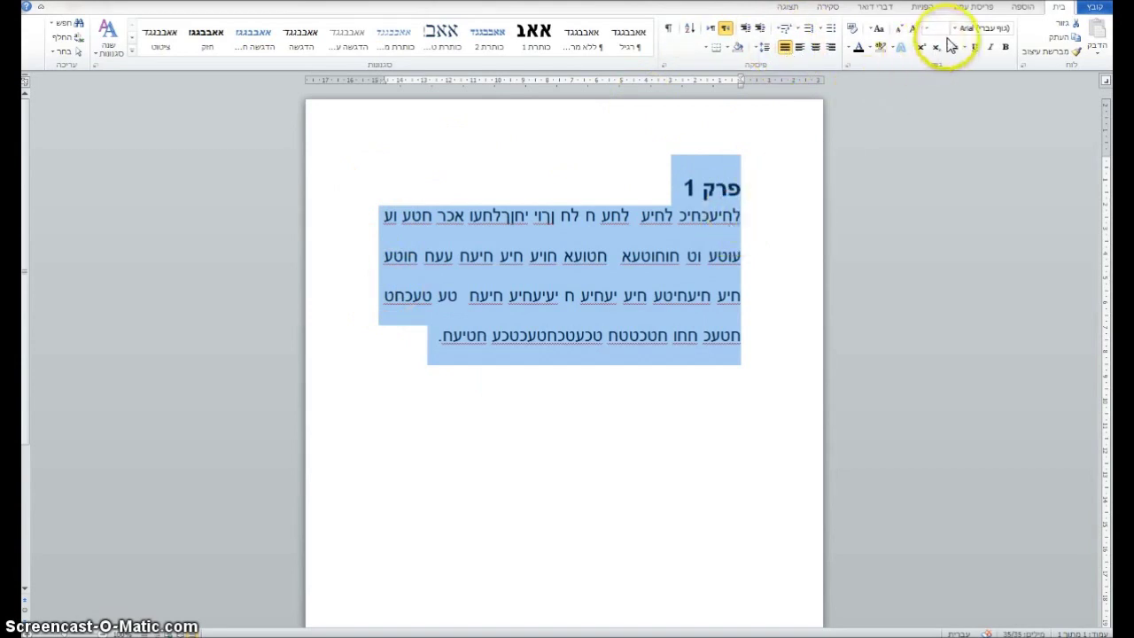
pyautogui.click(724, 214)
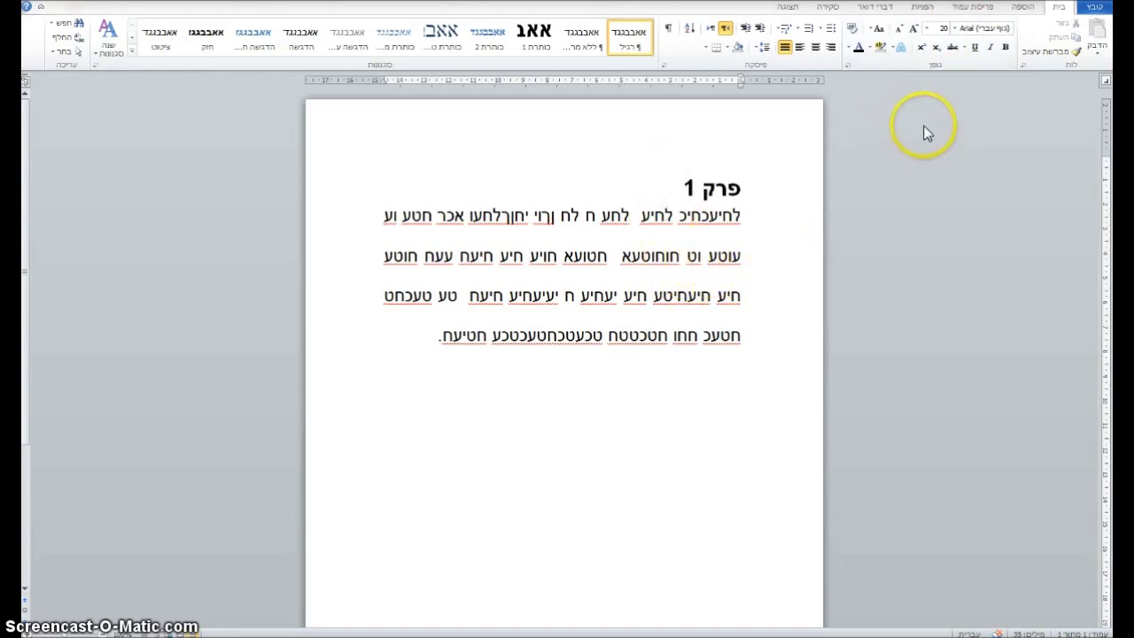
# Browse the available fonts and try the David font on the first word of the body paragraph.
pyautogui.click(954, 29)
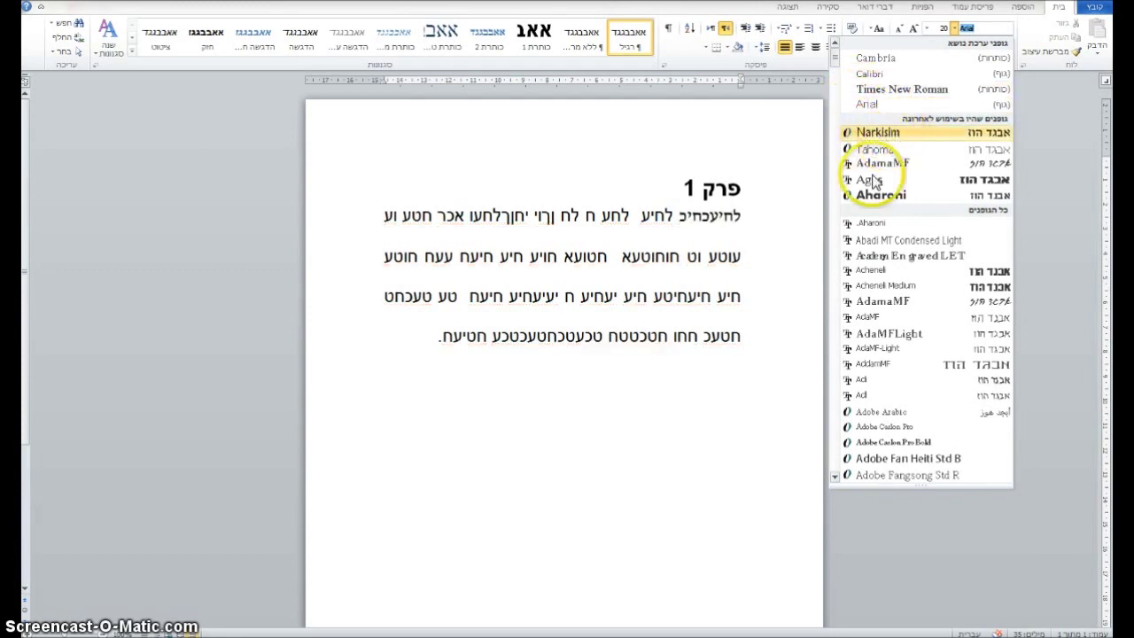
pyautogui.moveTo(835, 59); pyautogui.dragTo(835, 236)
pyautogui.click(912, 404)
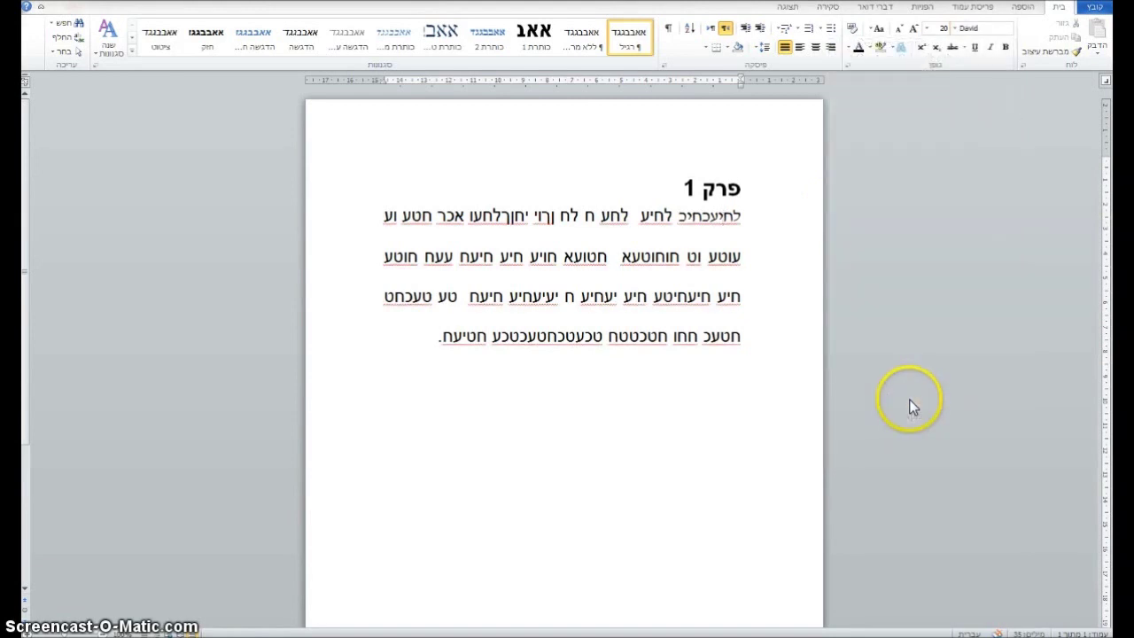
pyautogui.click(726, 215)
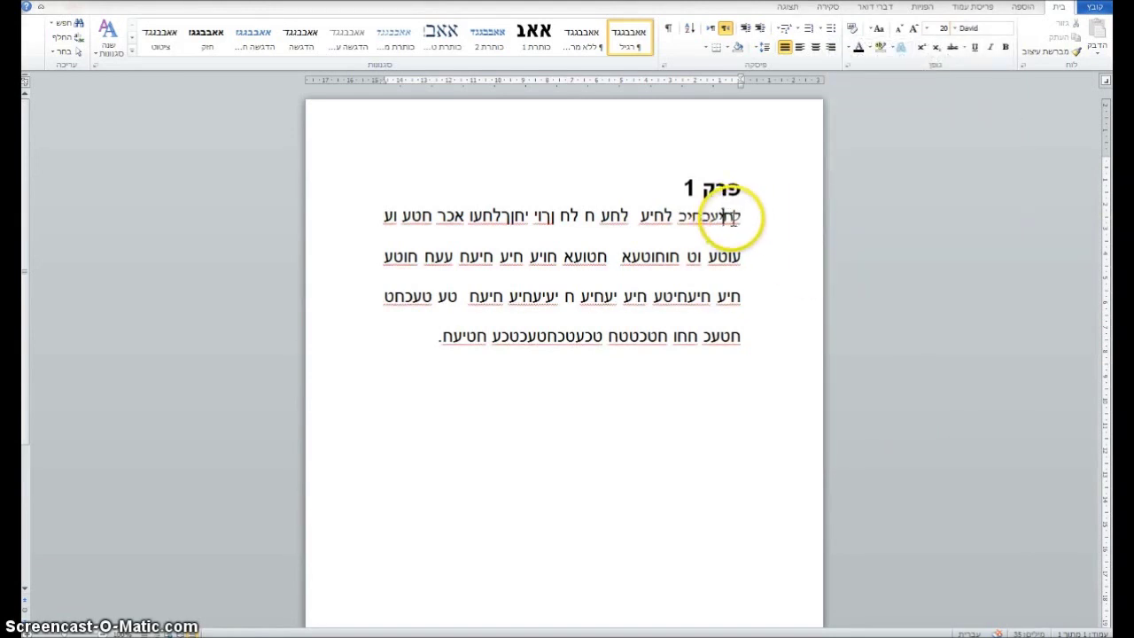
pyautogui.click(725, 212)
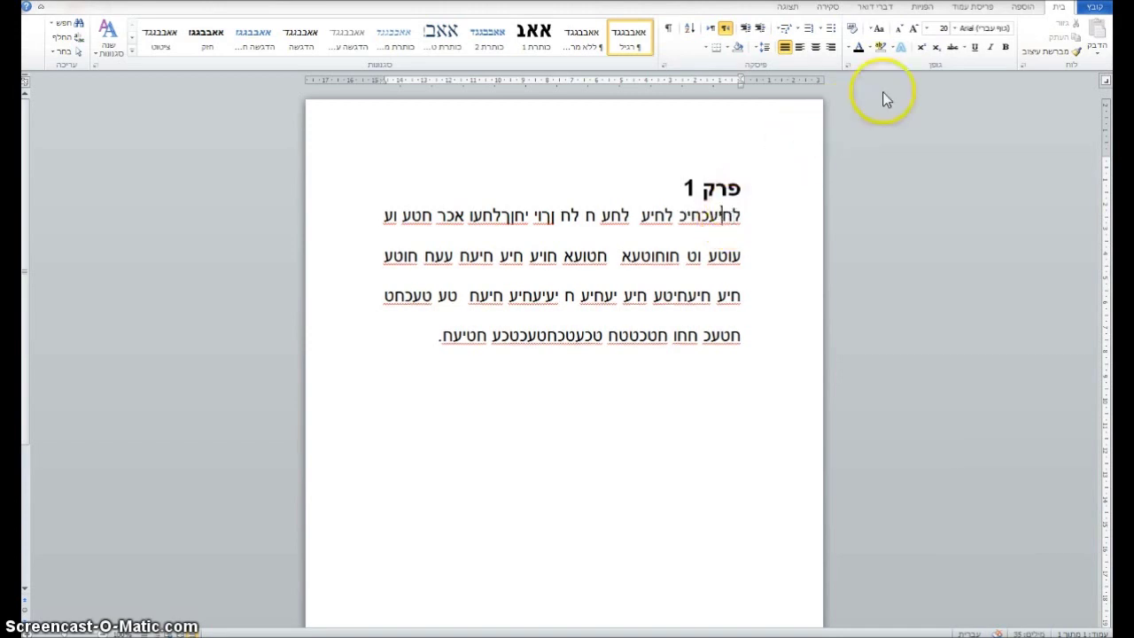
# Set the font size of the heading and the whole body paragraph to 12 pt.
pyautogui.moveTo(767, 216); pyautogui.dragTo(769, 343)
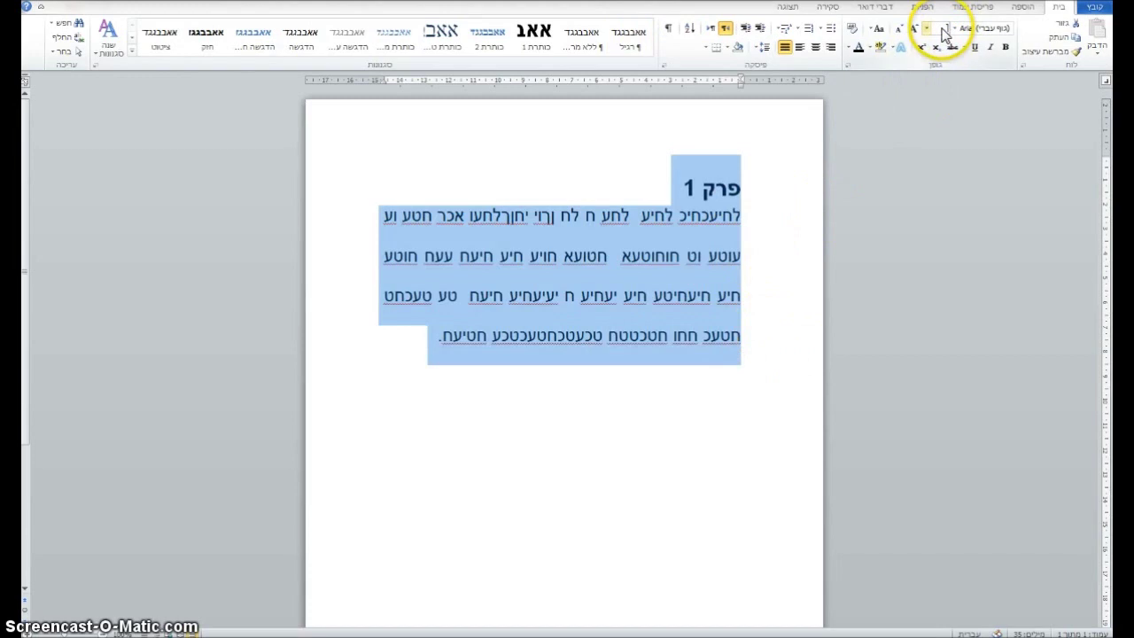
pyautogui.write('12')
pyautogui.press('Return')
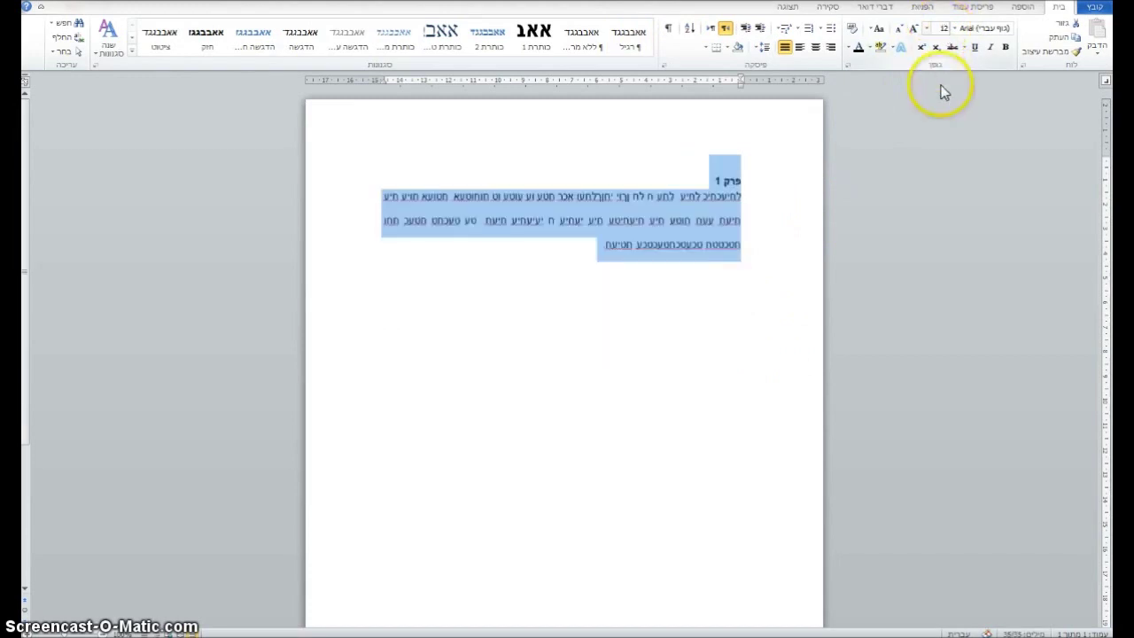
pyautogui.click(581, 204)
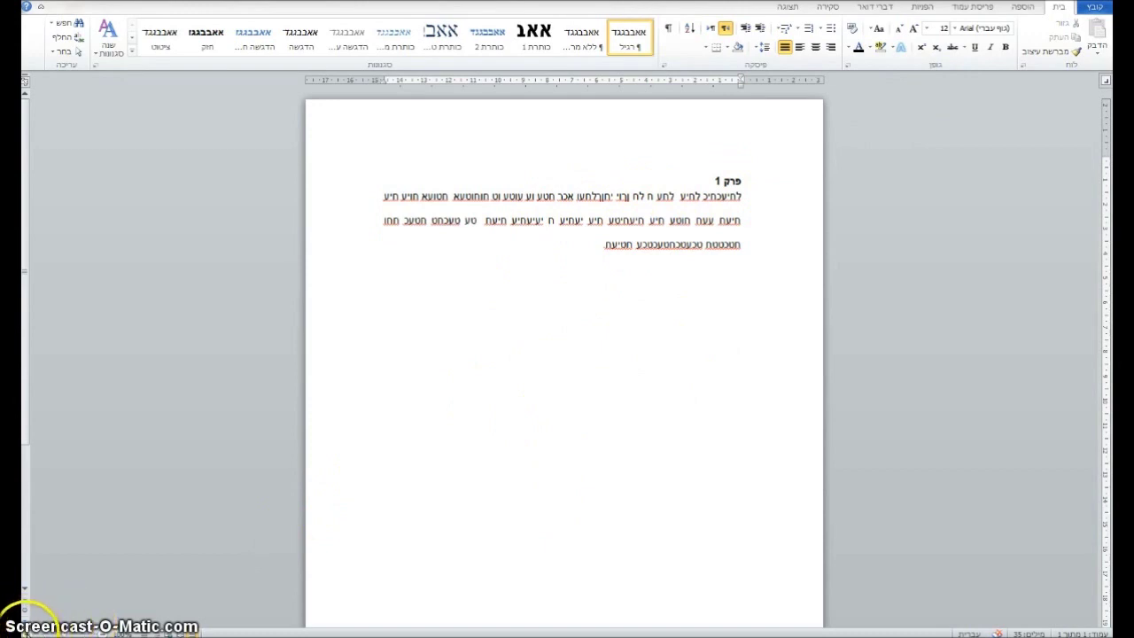
# Set the body paragraph's first word to 16 pt and check its size against the neighbouring words.
pyautogui.click(24, 632)
pyautogui.click(24, 631)
pyautogui.click(25, 631)
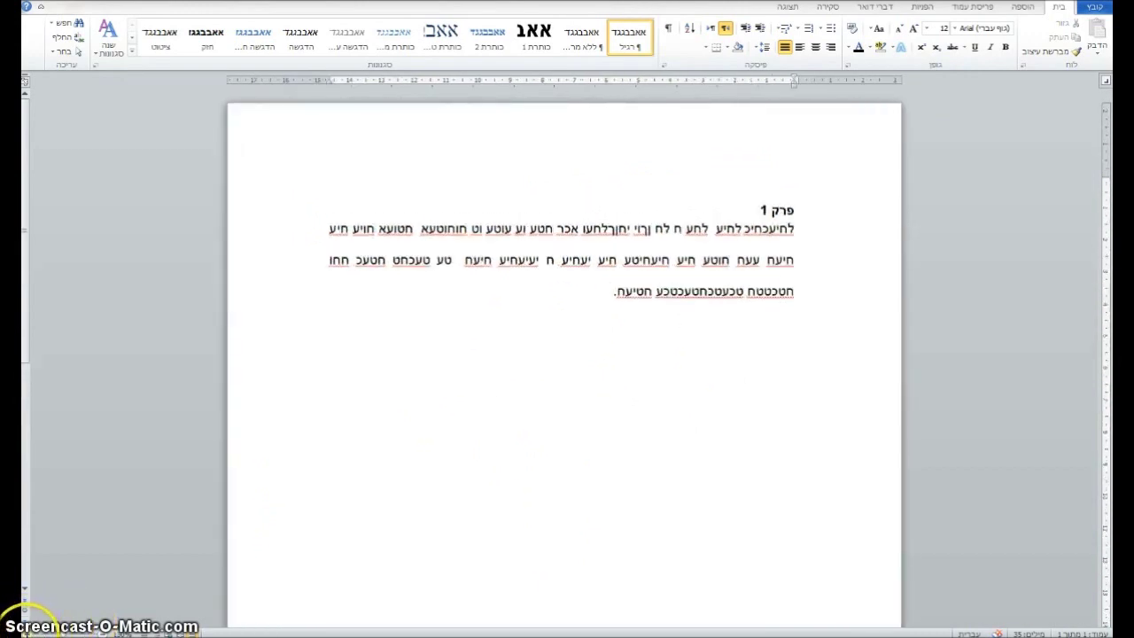
pyautogui.click(25, 632)
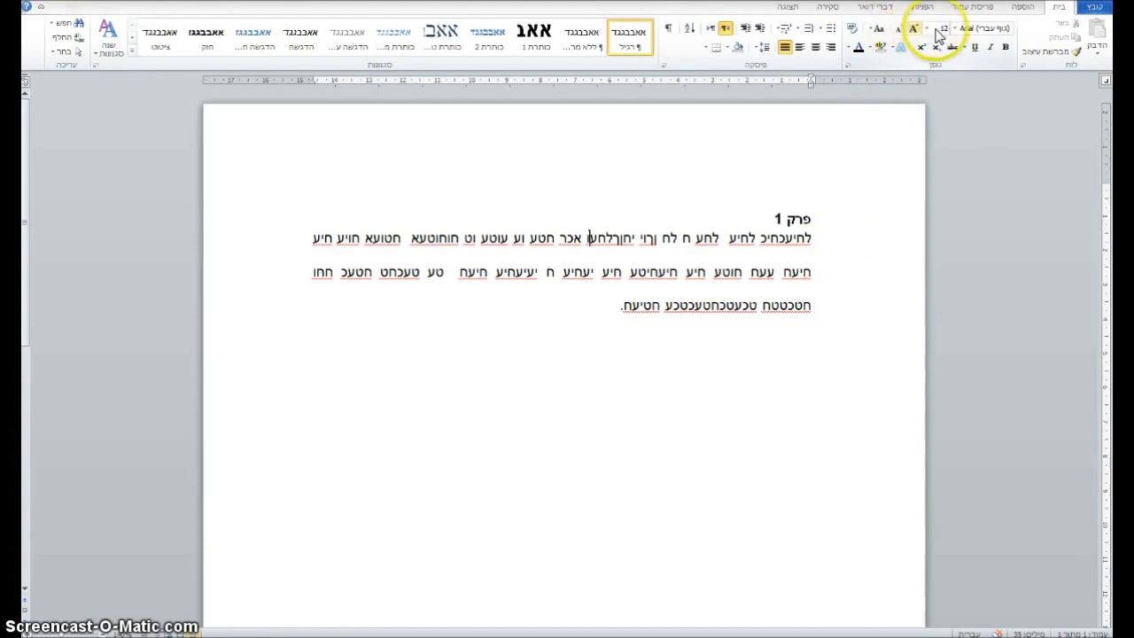
pyautogui.tripleClick(790, 244)
pyautogui.click(776, 248)
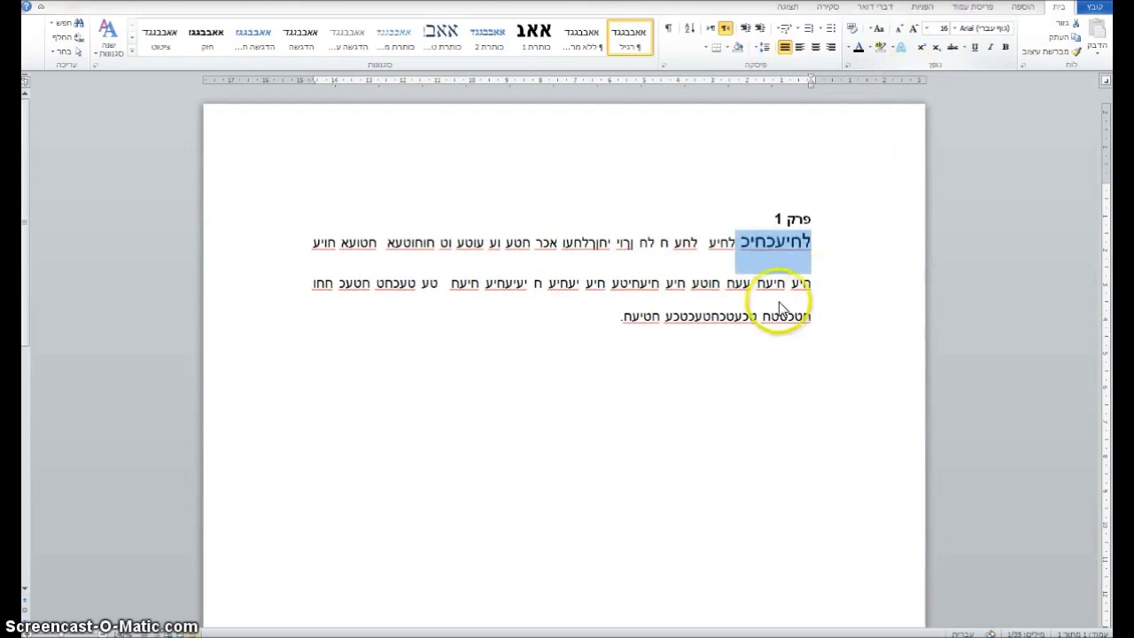
pyautogui.click(763, 284)
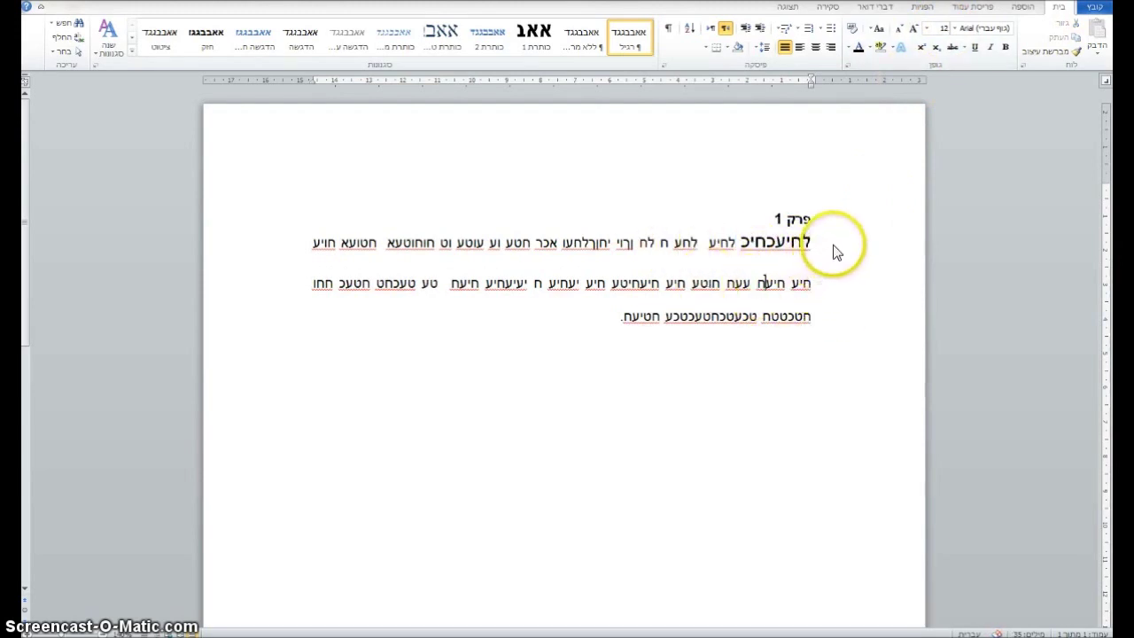
pyautogui.click(703, 244)
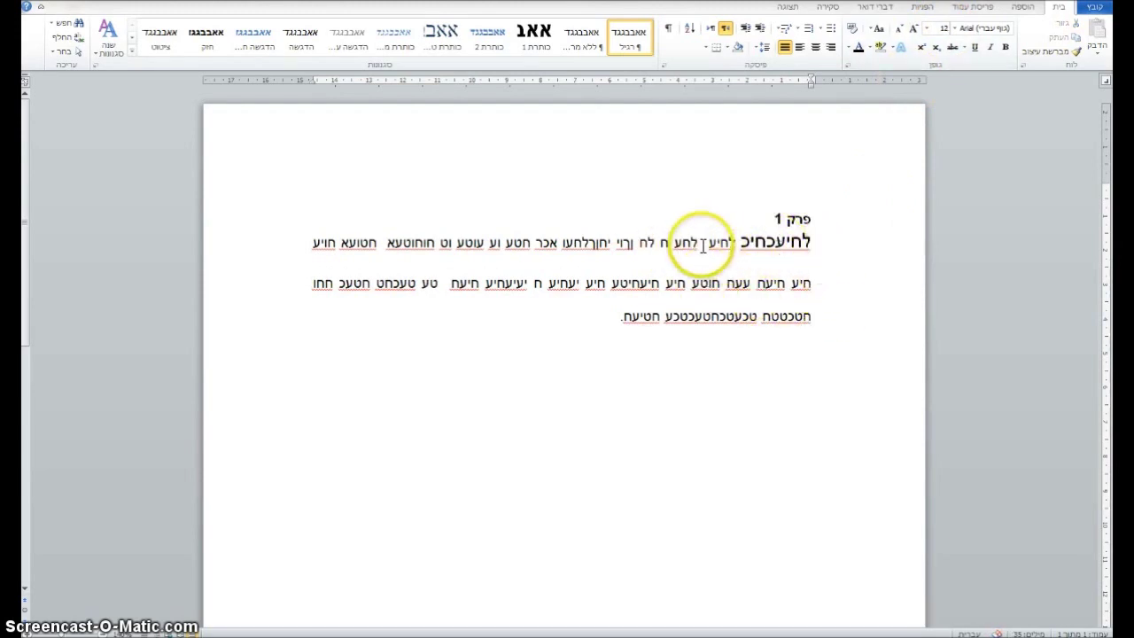
pyautogui.click(753, 244)
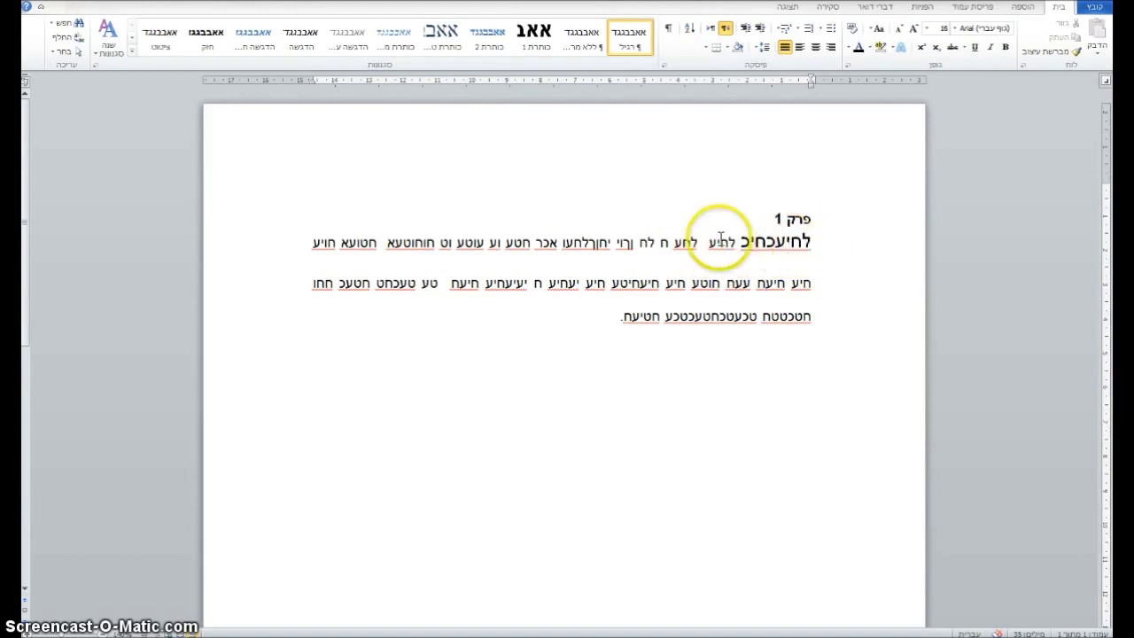
# Try a uniform 14 pt font size on the whole body paragraph and undo it.
pyautogui.moveTo(814, 245); pyautogui.dragTo(817, 314)
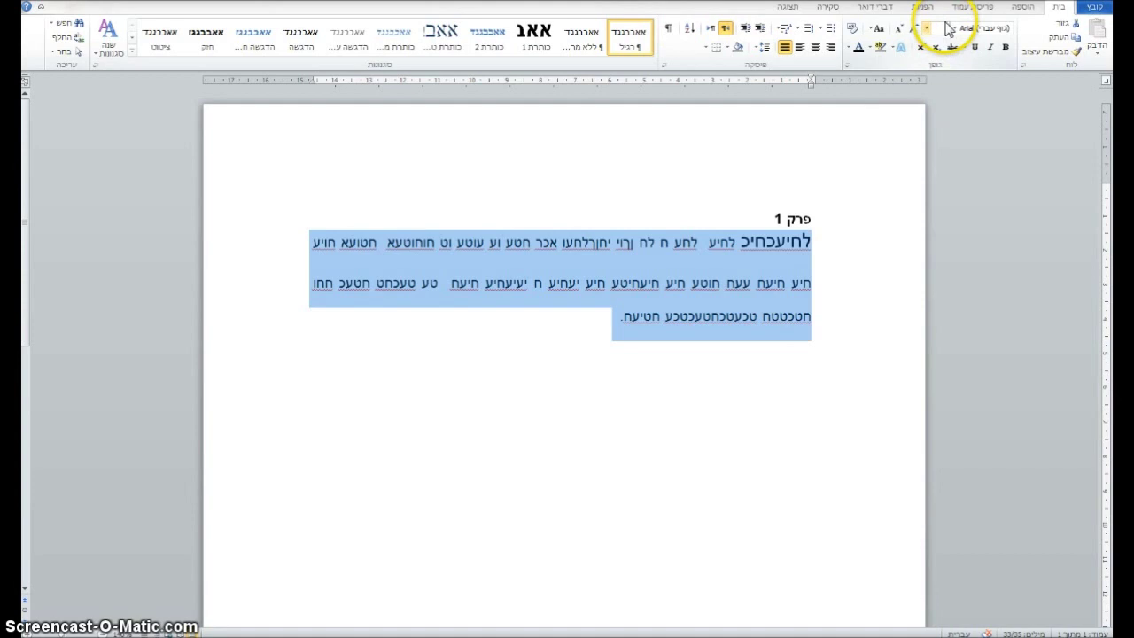
pyautogui.press('Return')
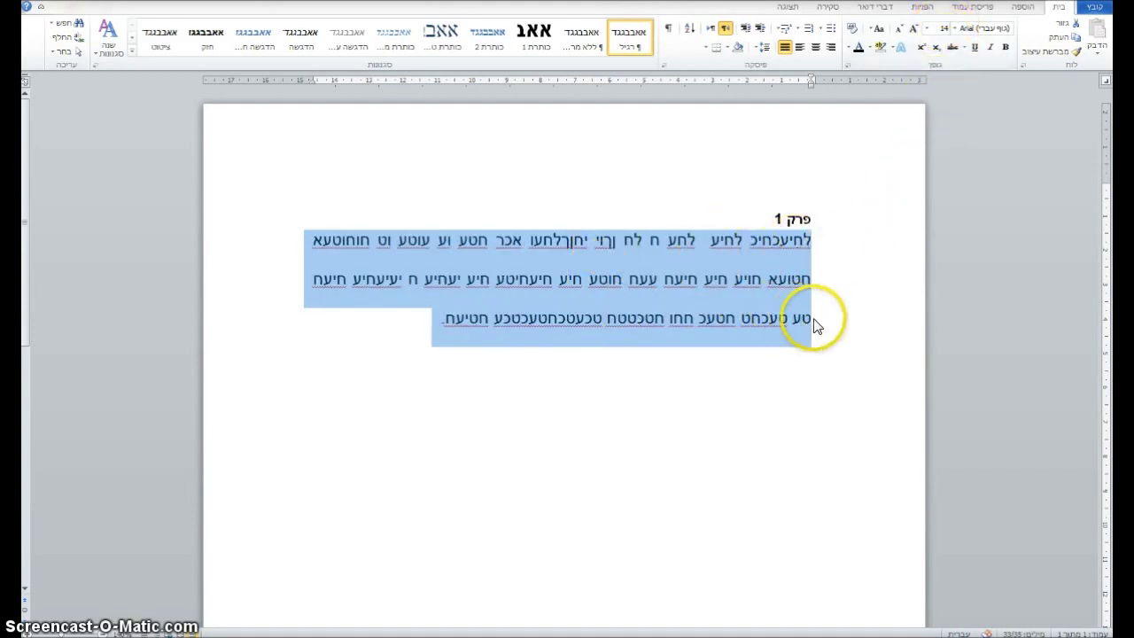
pyautogui.click(804, 240)
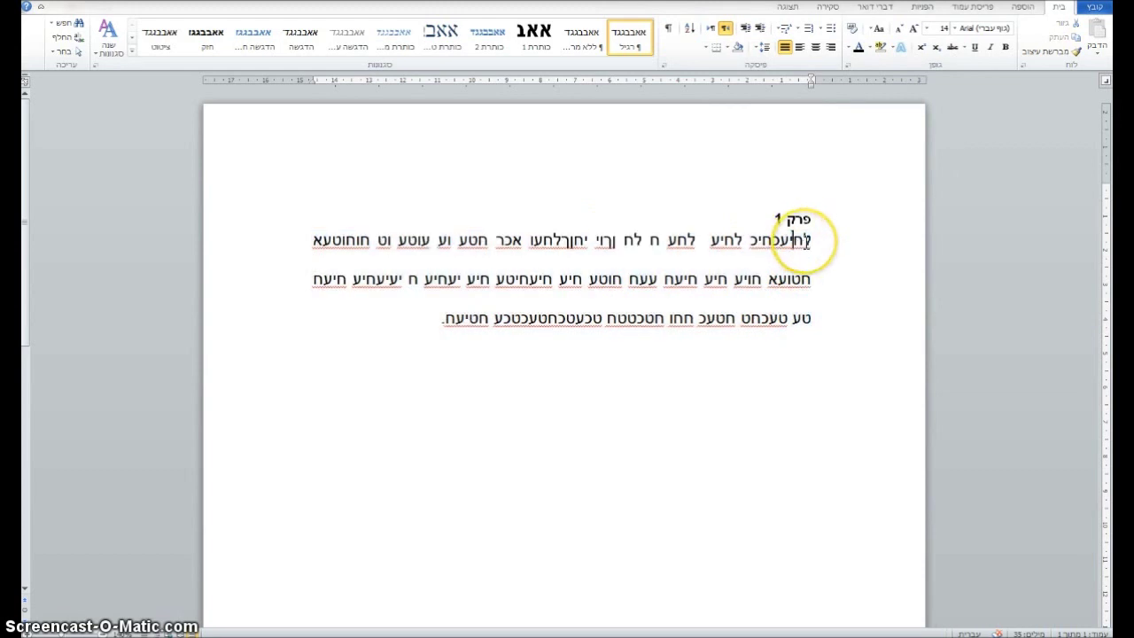
pyautogui.hotkey('ctrl', 'z')
pyautogui.click(804, 255)
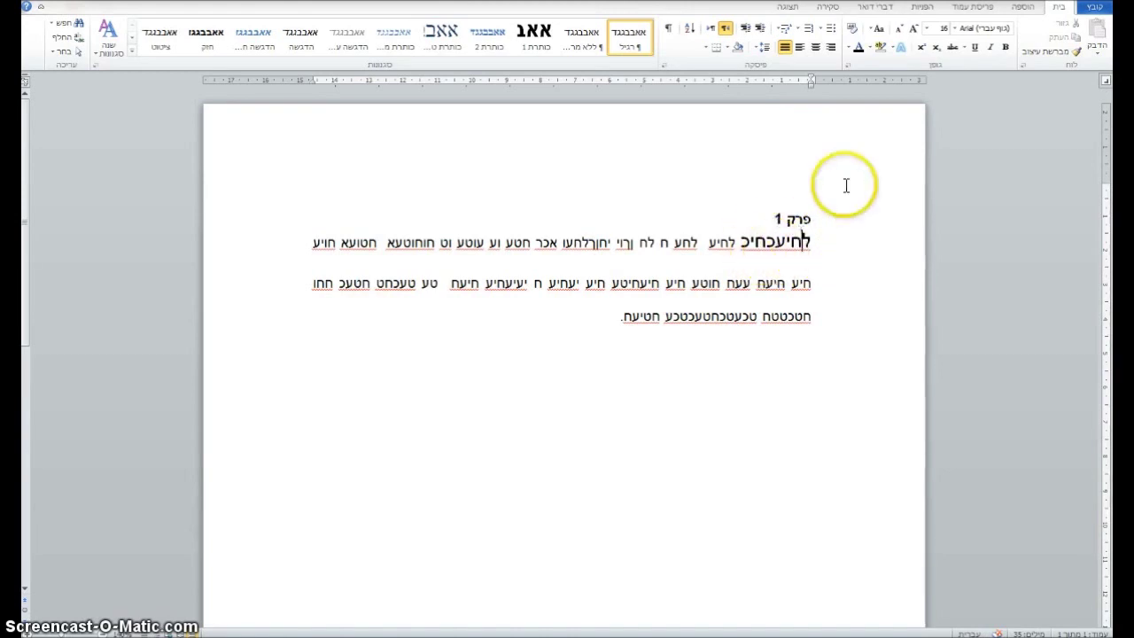
# Compare the first two words' font sizes and grow the entire body paragraph's font by one step.
pyautogui.click(721, 243)
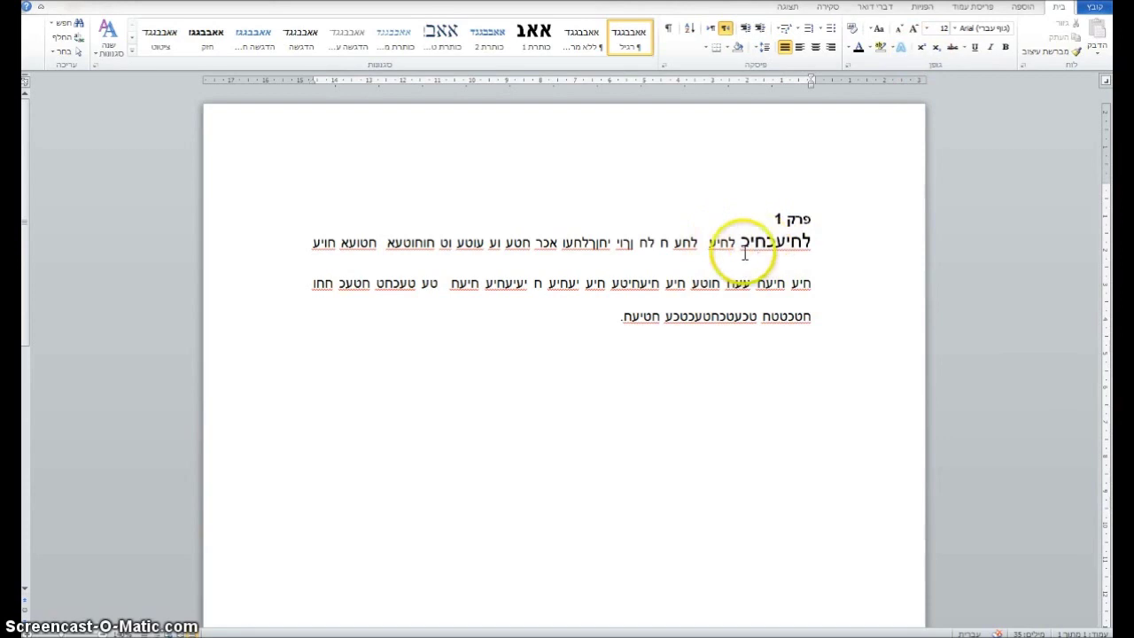
pyautogui.click(722, 245)
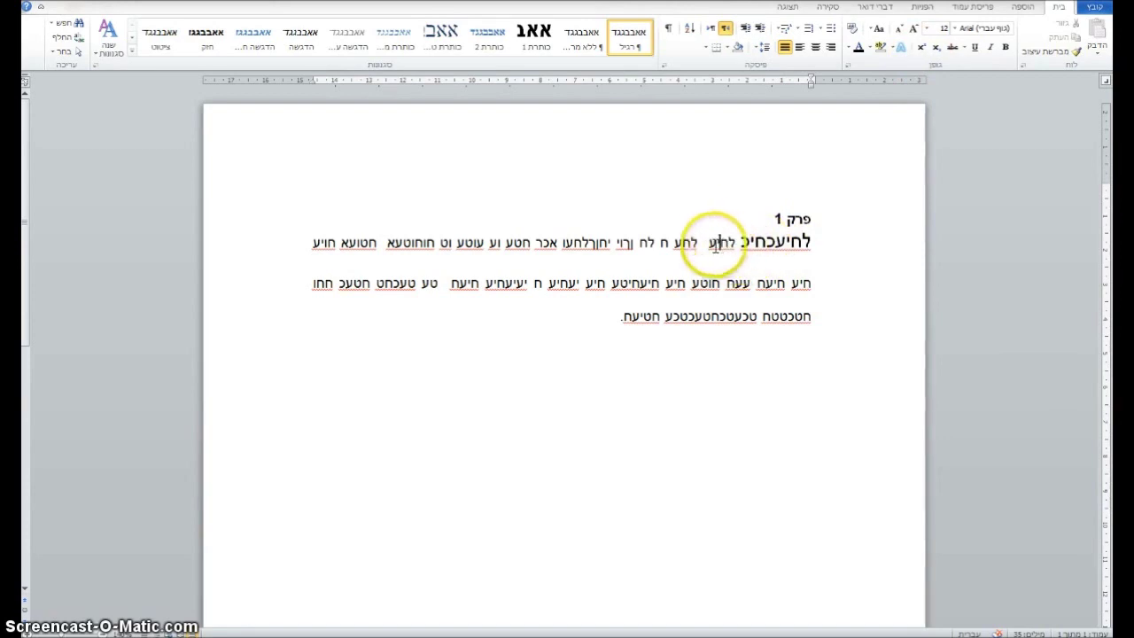
pyautogui.click(751, 241)
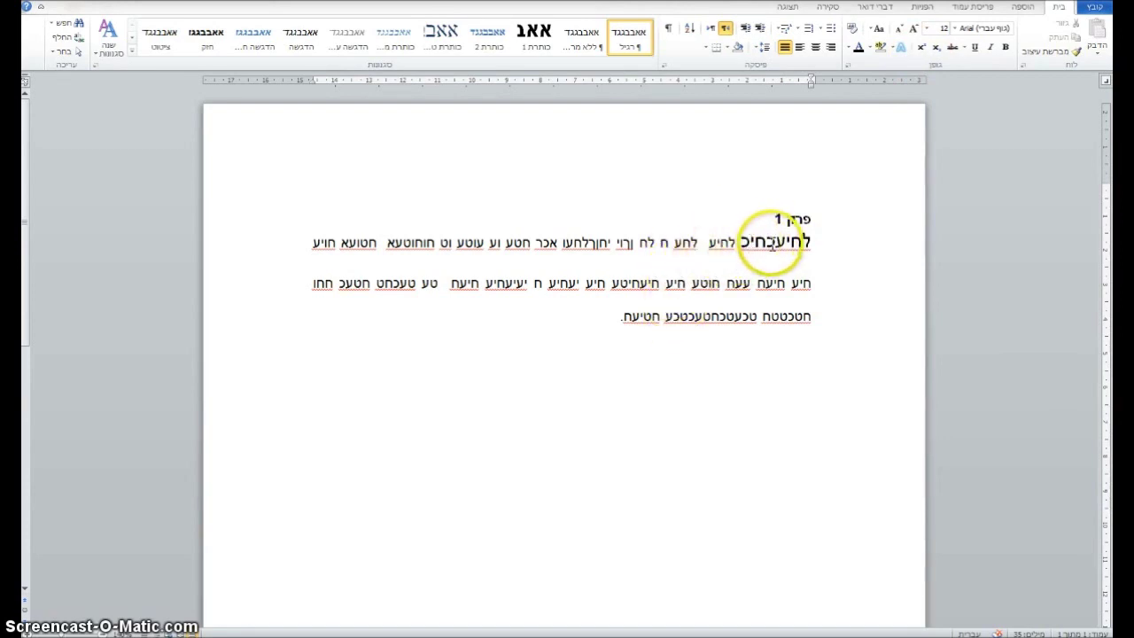
pyautogui.click(774, 241)
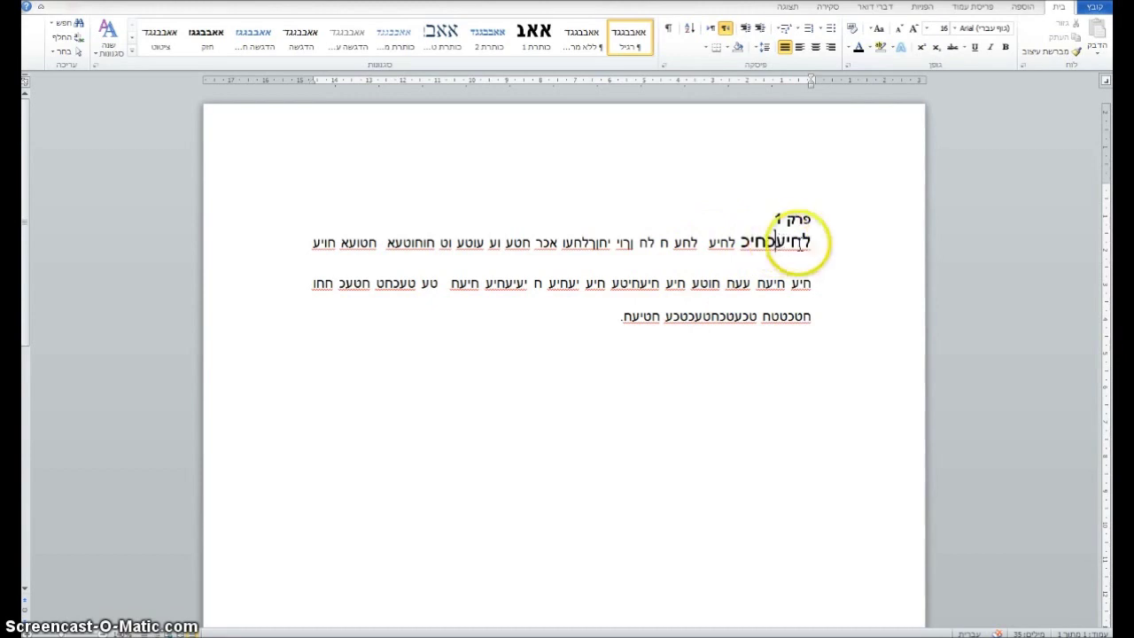
pyautogui.moveTo(850, 245); pyautogui.dragTo(839, 319)
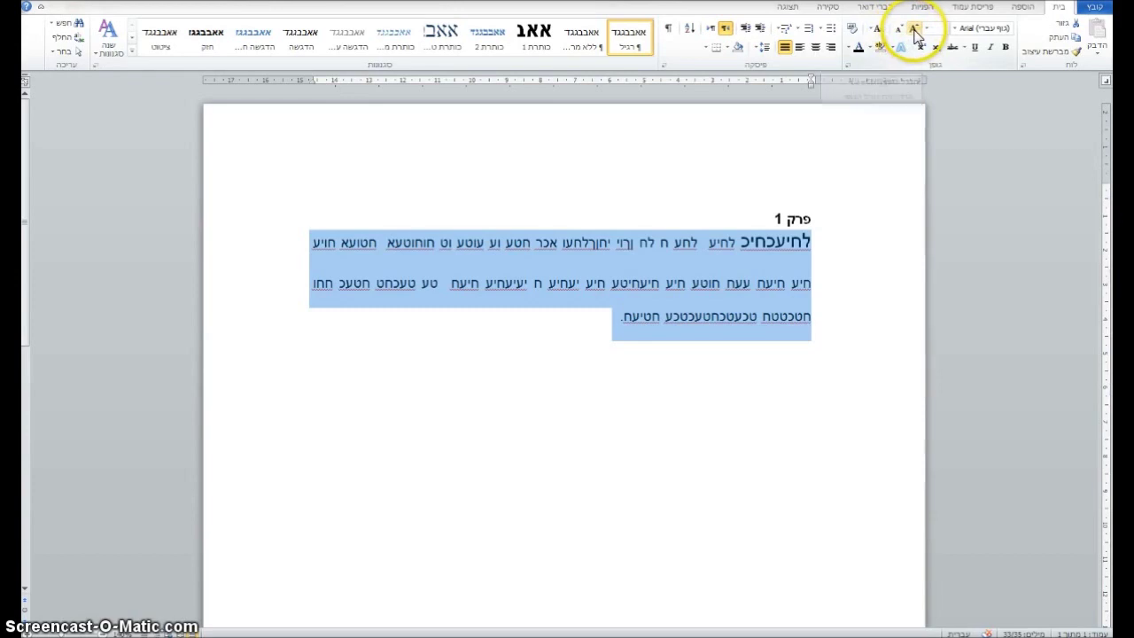
pyautogui.click(915, 35)
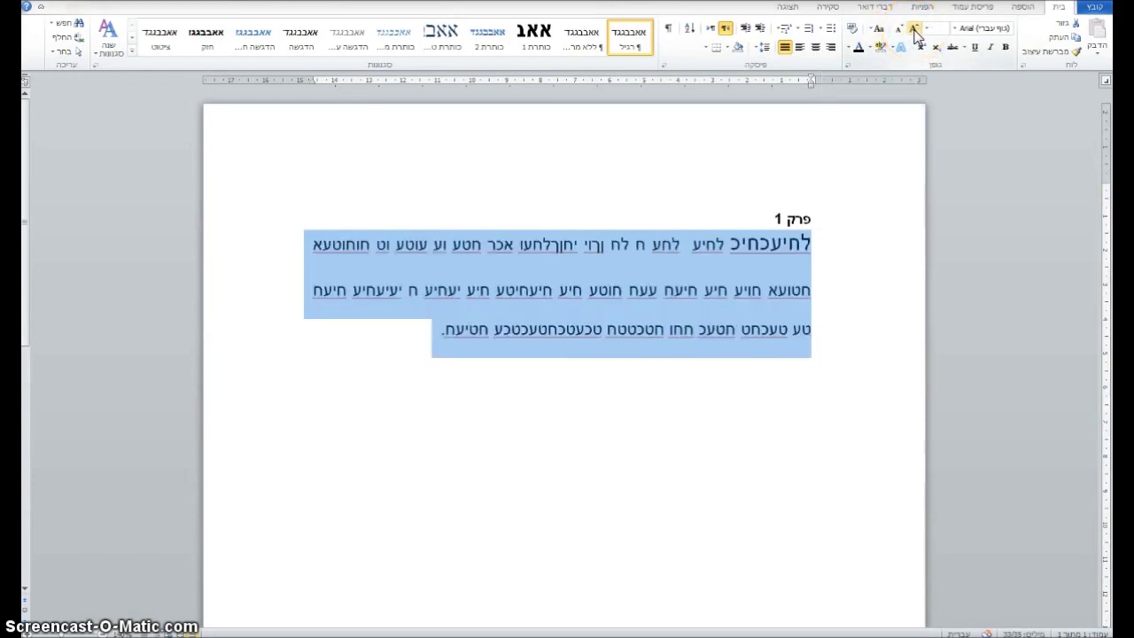
pyautogui.click(673, 251)
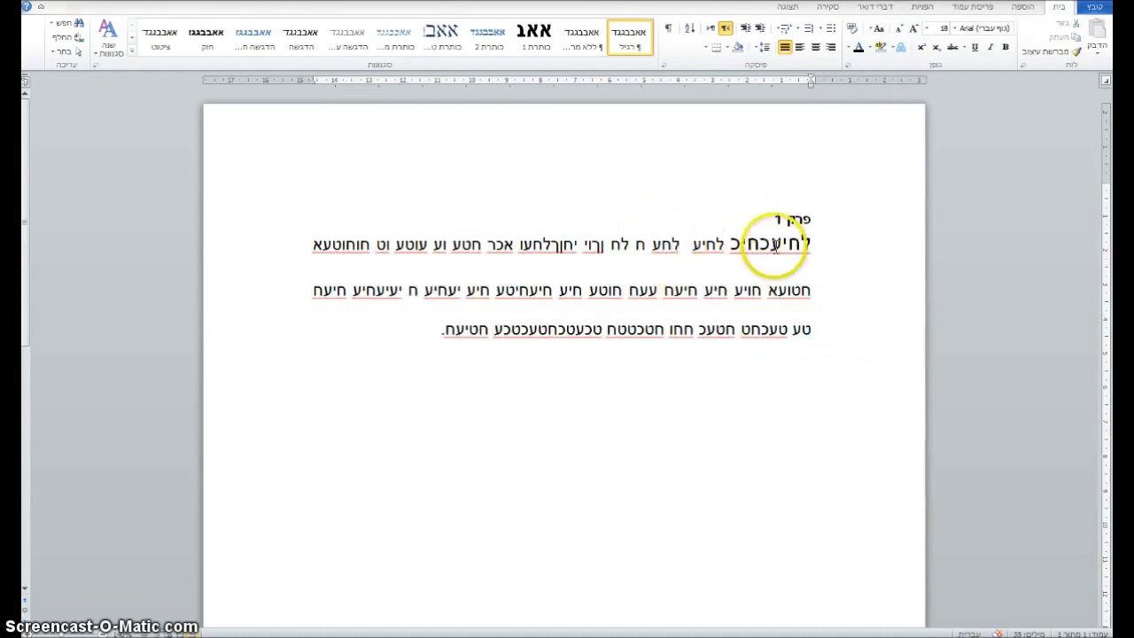
# Grow the font of the body paragraph's first two lines, and shrink the same text by several steps.
pyautogui.moveTo(813, 245); pyautogui.dragTo(808, 306)
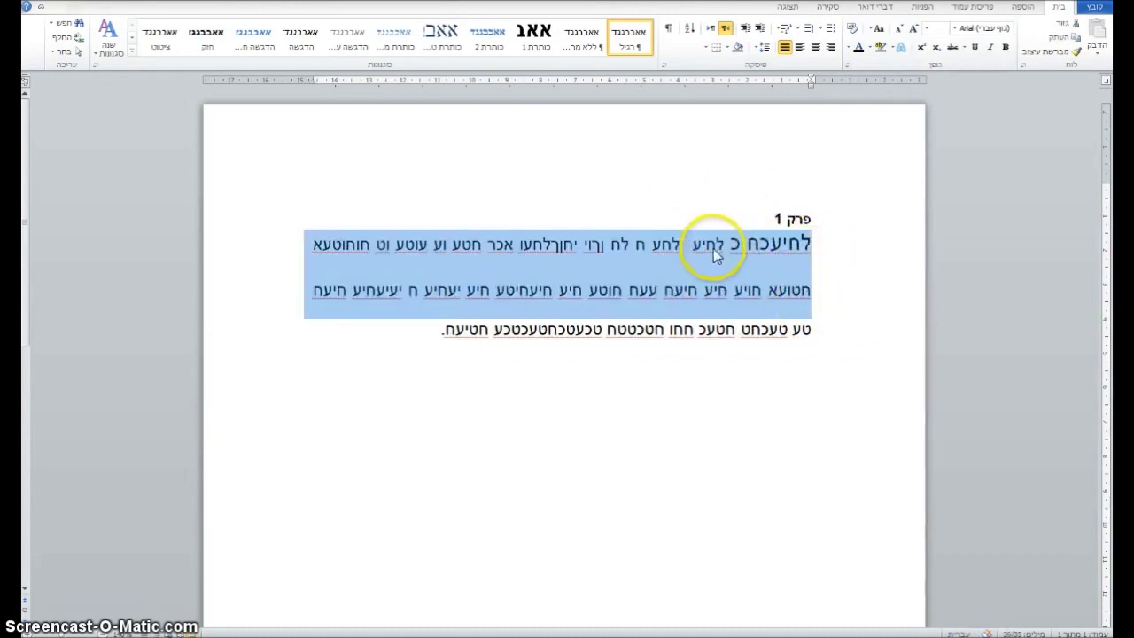
pyautogui.click(914, 34)
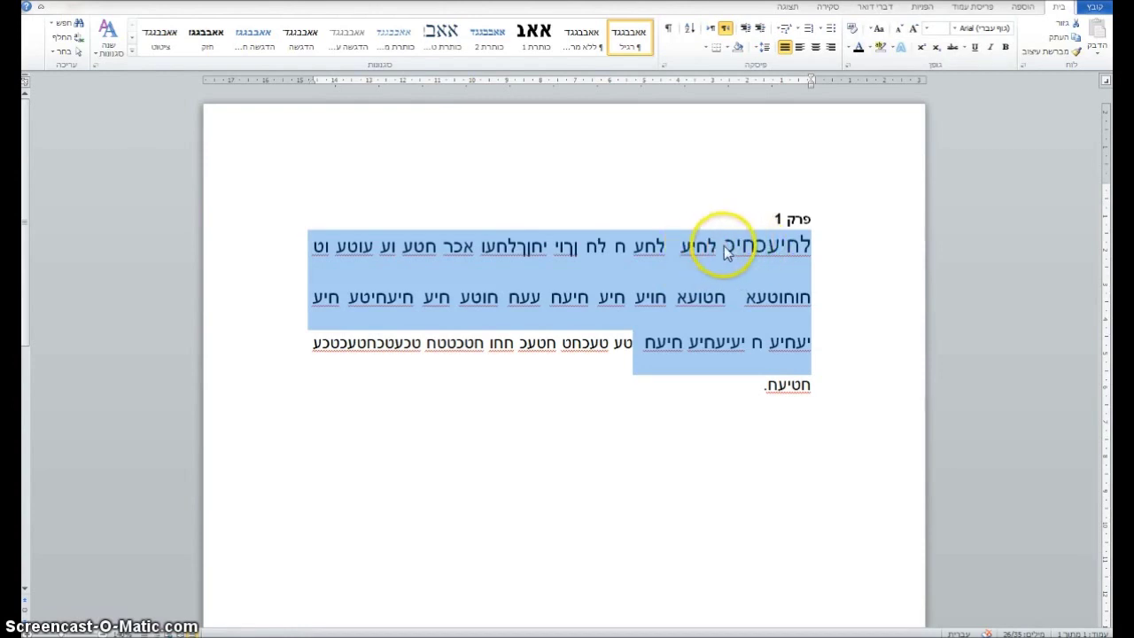
pyautogui.click(901, 30)
pyautogui.click(902, 30)
pyautogui.click(902, 30)
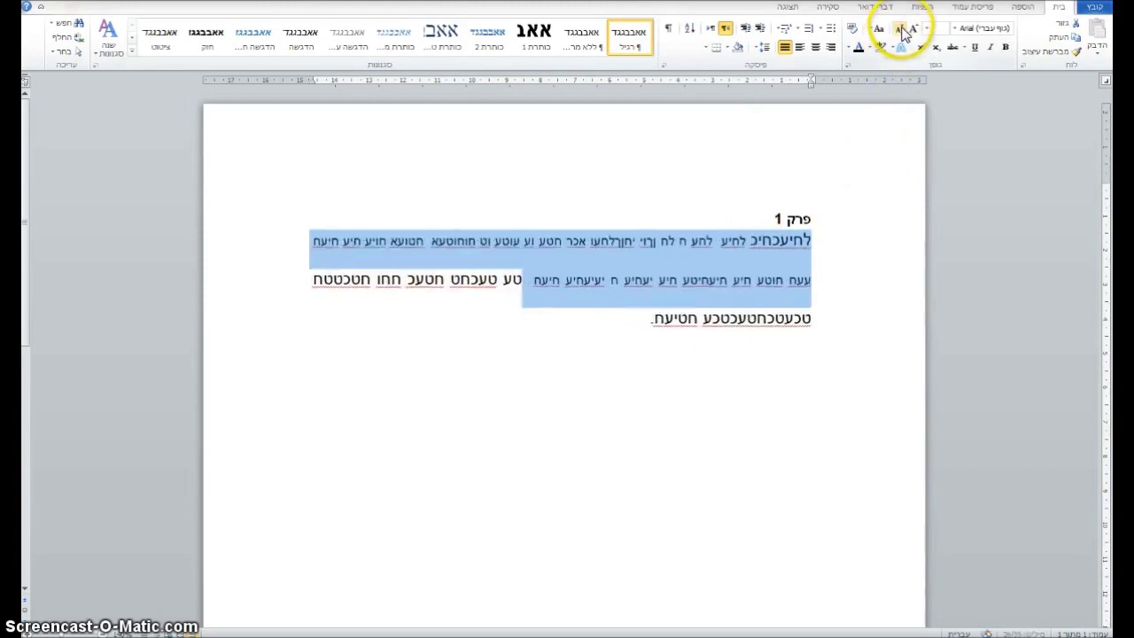
pyautogui.click(902, 30)
pyautogui.click(901, 30)
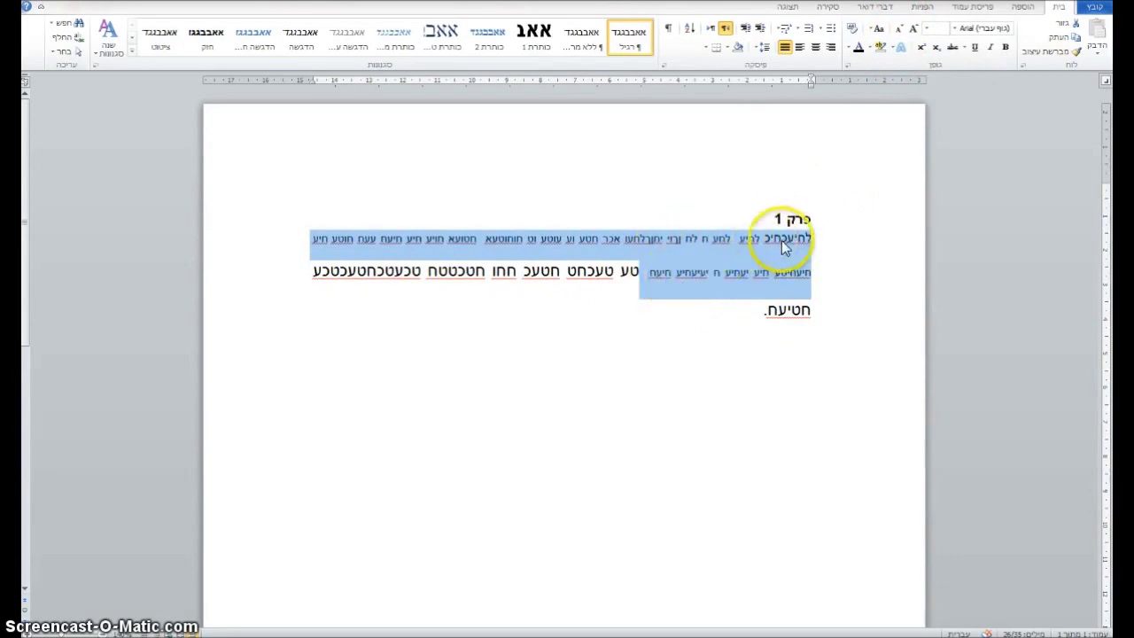
# Set the selected body text to 12 pt, and set the entire document's text to the same size.
pyautogui.click(941, 29)
pyautogui.write('12')
pyautogui.press('Return')
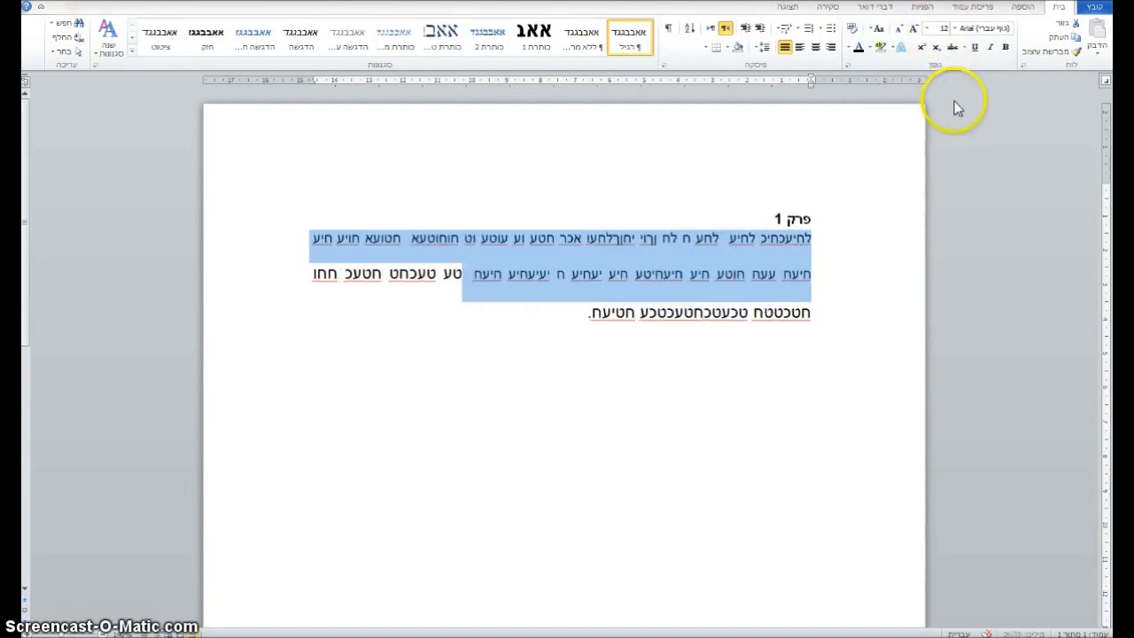
pyautogui.click(688, 317)
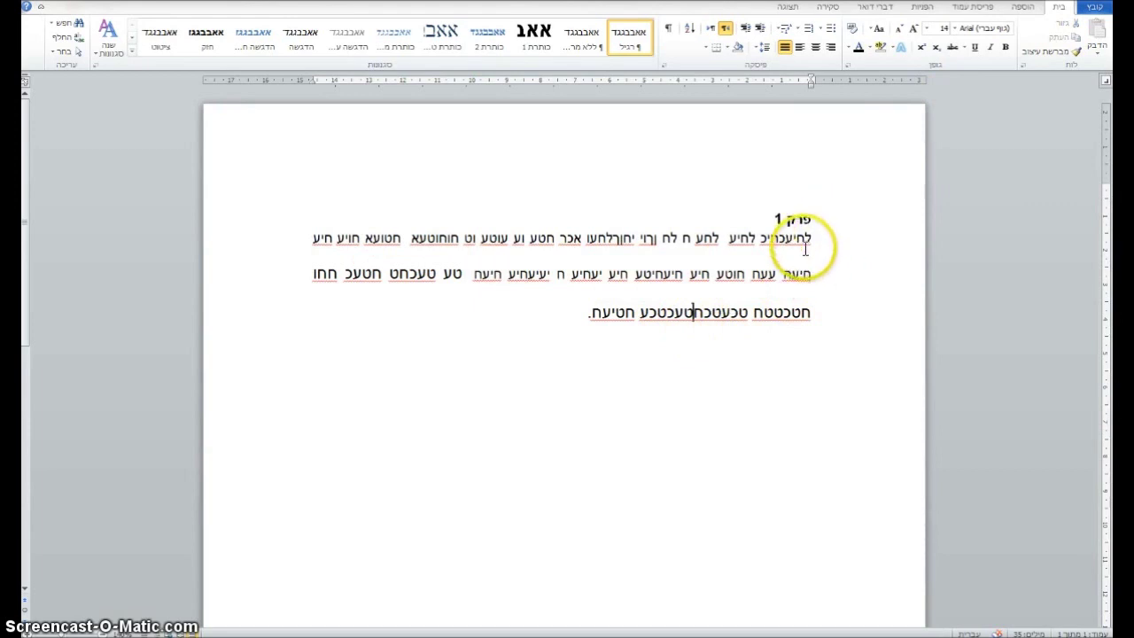
pyautogui.hotkey('ctrl', 'a')
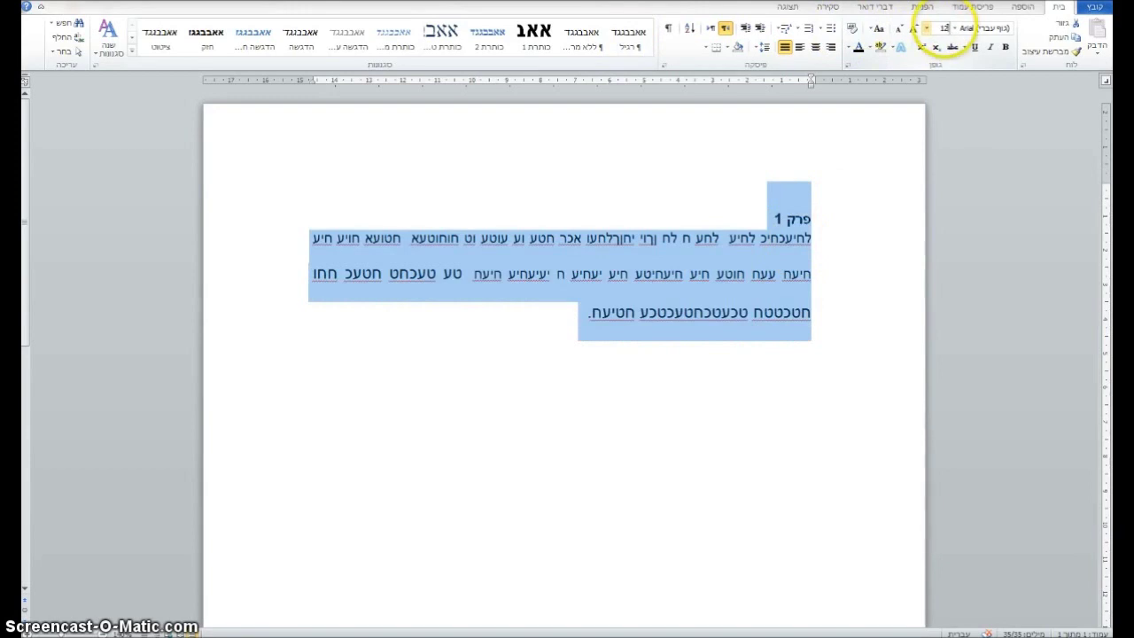
pyautogui.press('Return')
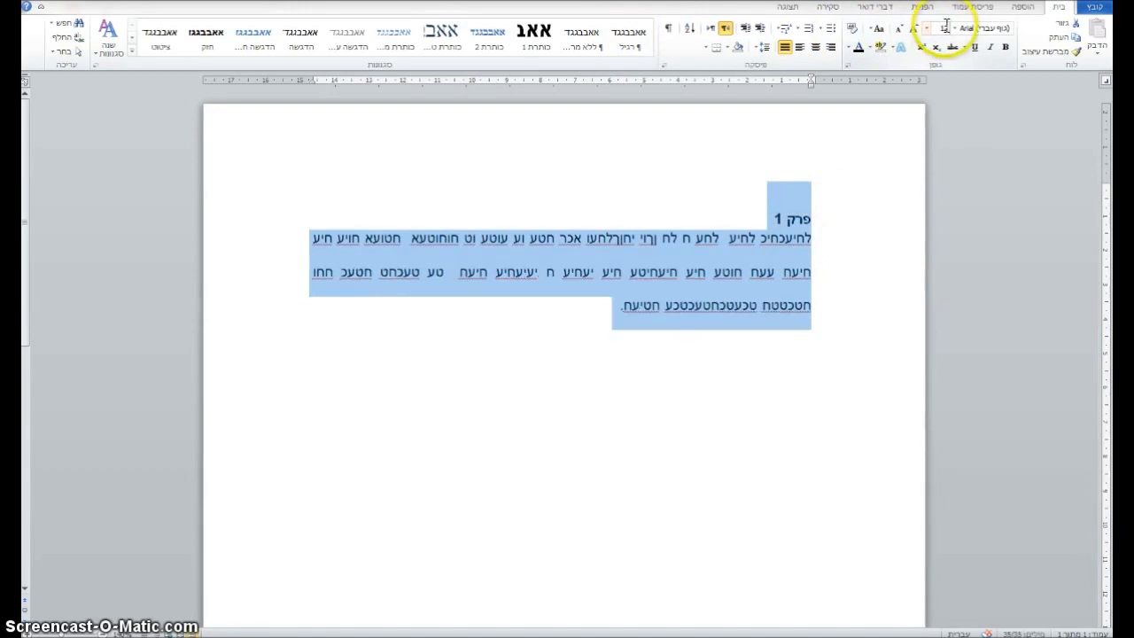
pyautogui.click(758, 244)
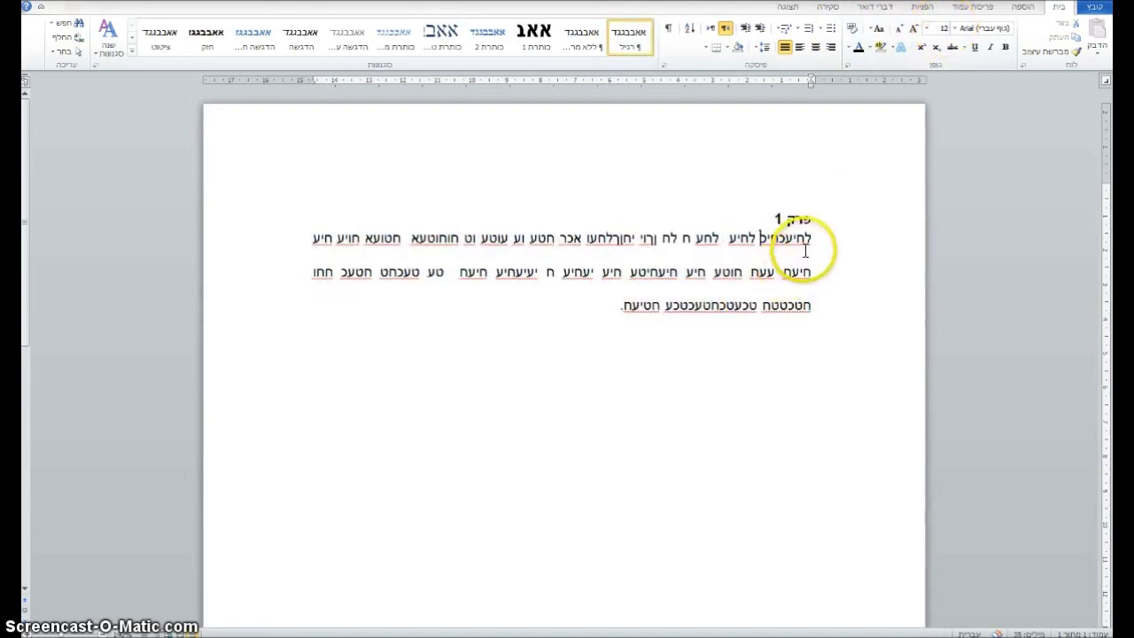
# Enlarge the font of the heading "פרק 1" to 18 pt.
pyautogui.click(819, 222)
pyautogui.hotkey('ctrl', 'alt', '1')
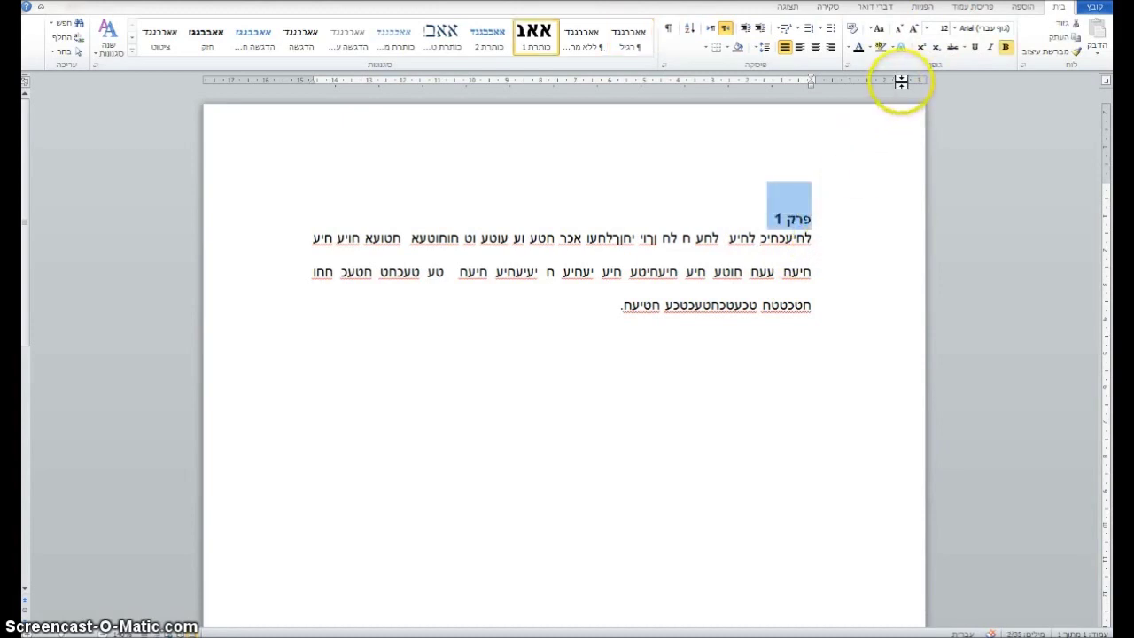
pyautogui.click(914, 30)
pyautogui.click(784, 255)
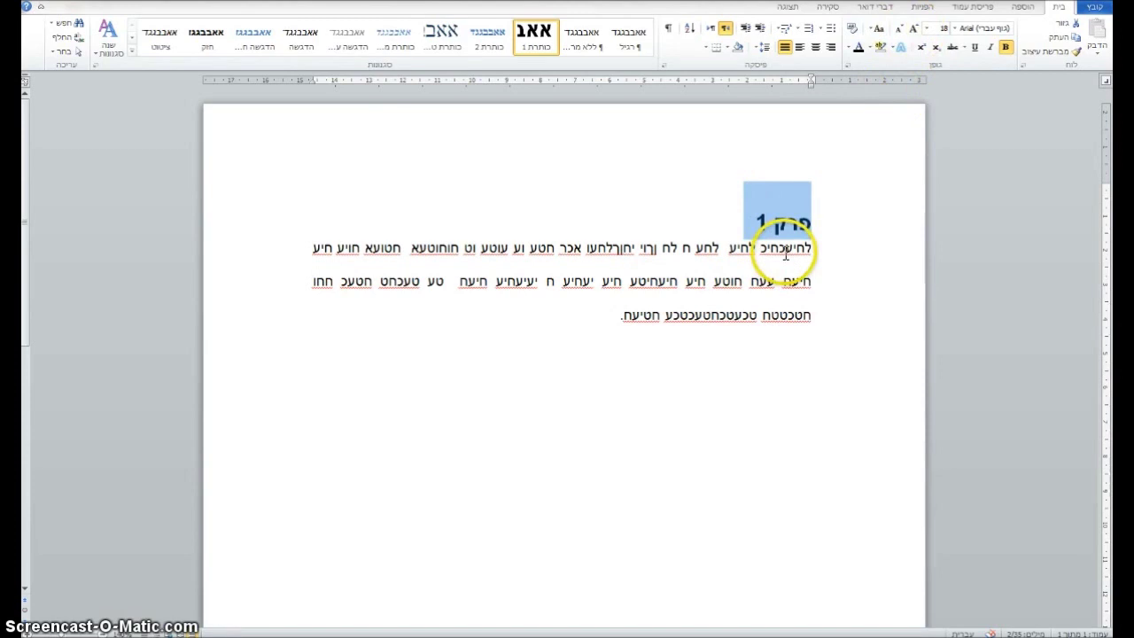
pyautogui.click(787, 257)
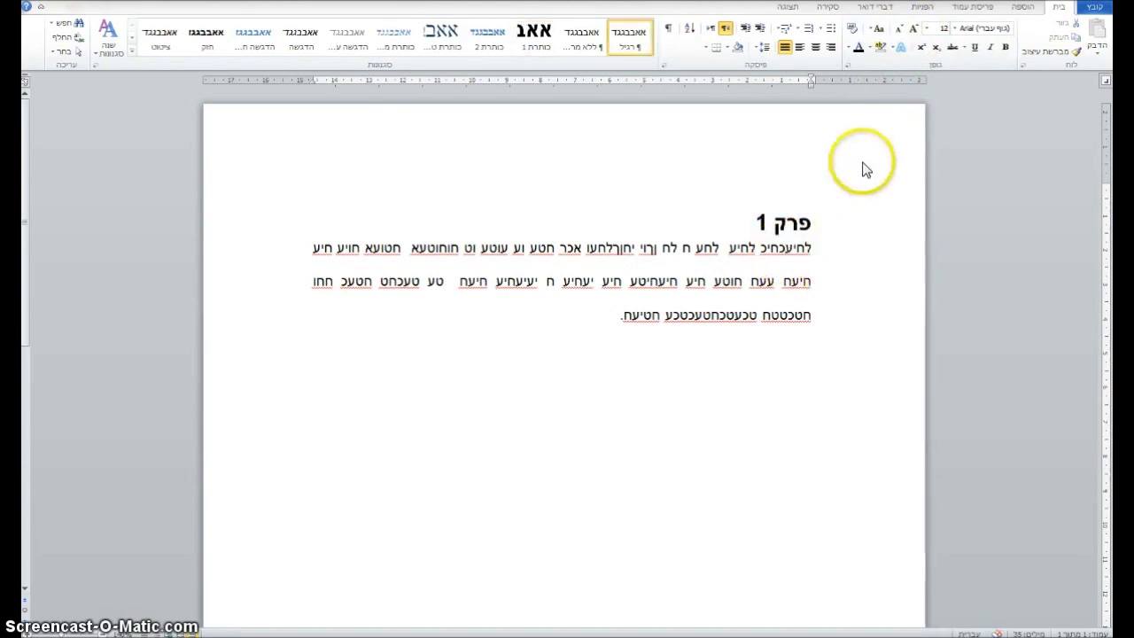
# Examine the font, style, size, colour and effect options for the body text in the Font dialog.
pyautogui.click(848, 66)
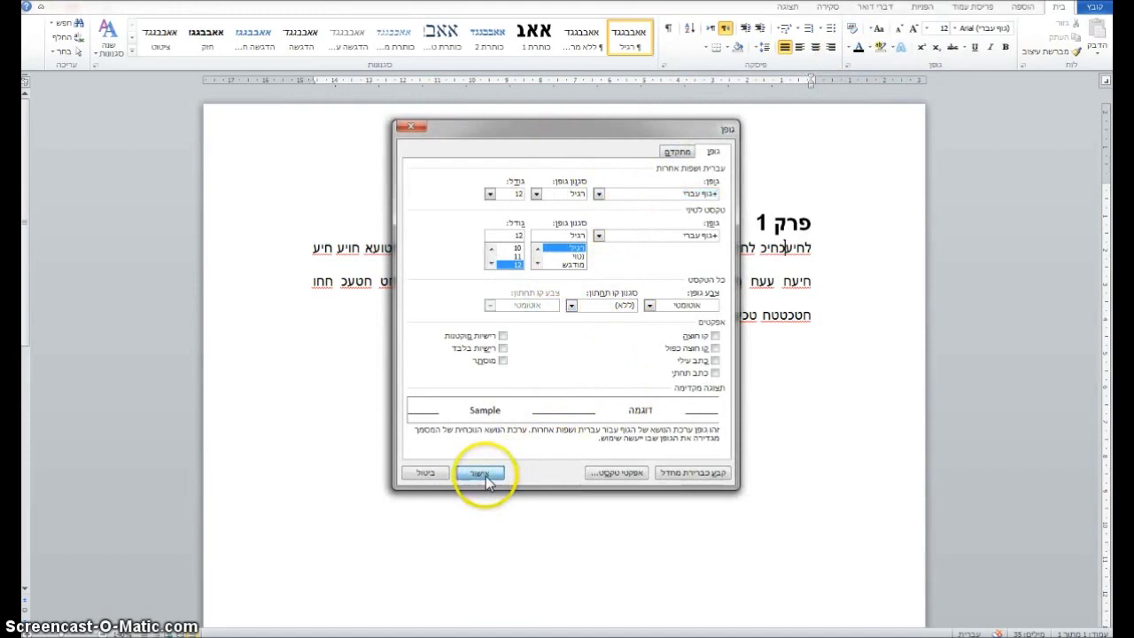
pyautogui.click(485, 476)
pyautogui.moveTo(823, 254); pyautogui.dragTo(823, 283)
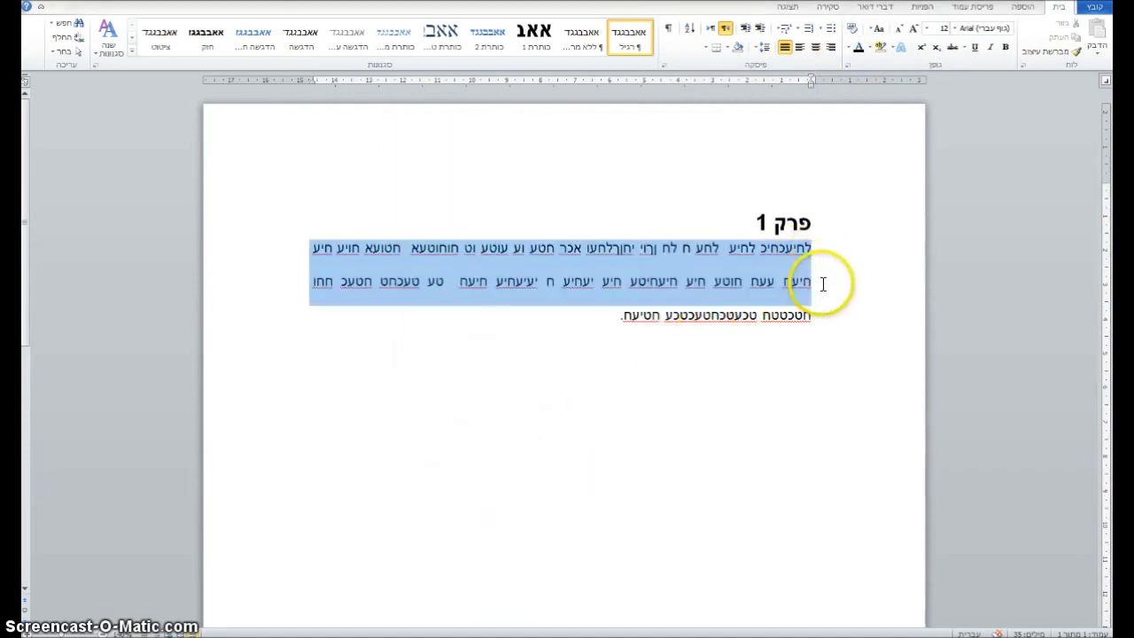
pyautogui.click(992, 50)
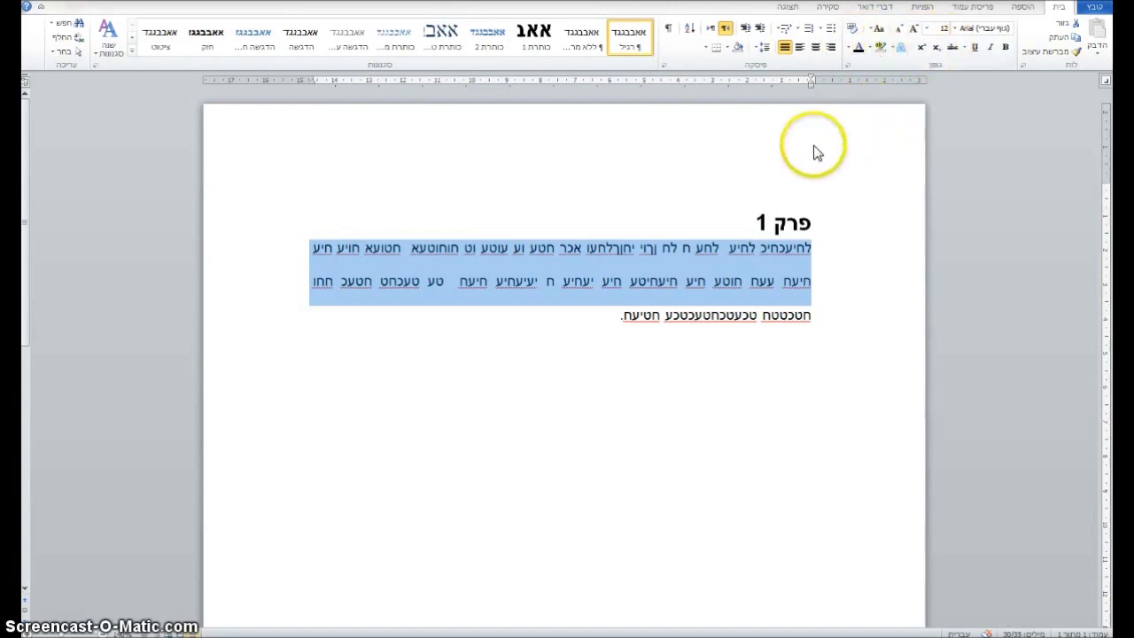
pyautogui.click(778, 273)
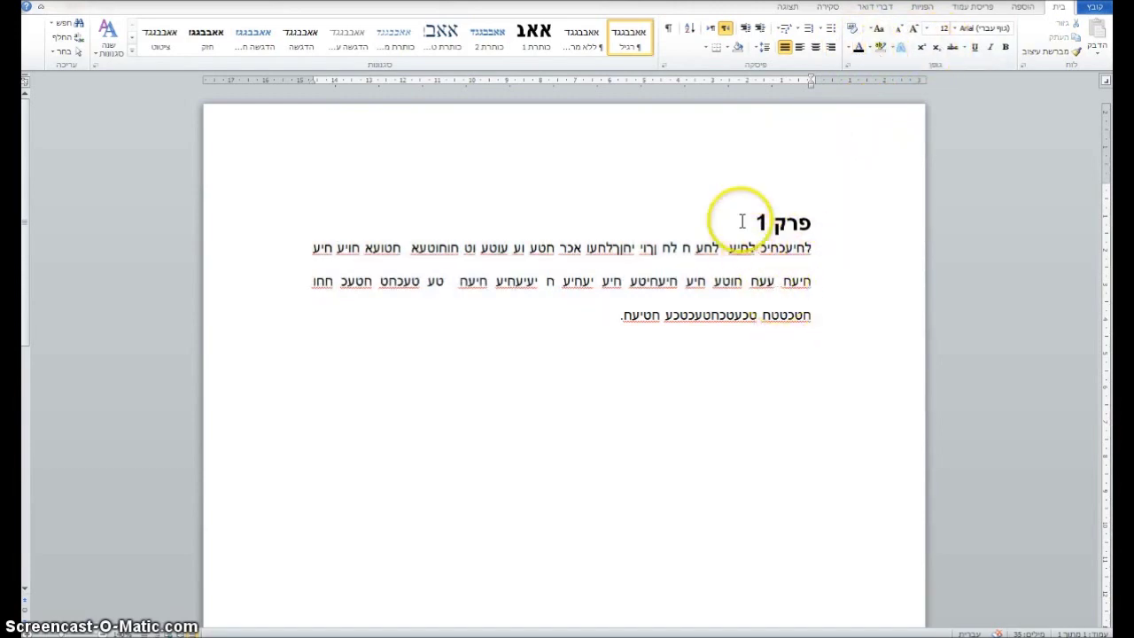
# Set the line spacing of the whole body paragraph to single.
pyautogui.moveTo(827, 252); pyautogui.dragTo(828, 316)
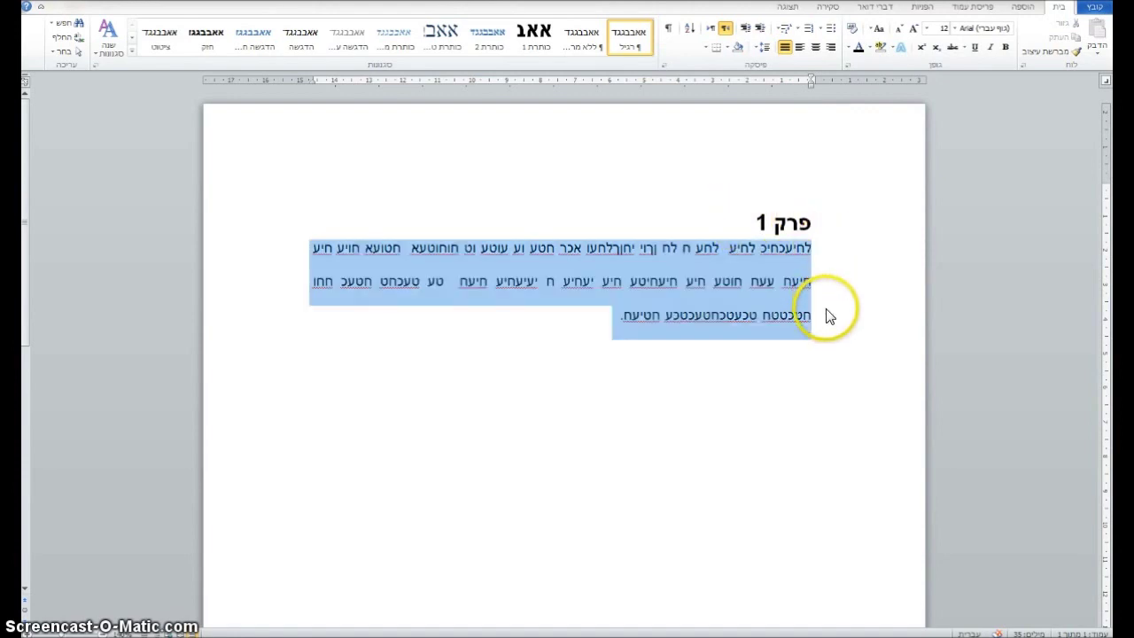
pyautogui.click(663, 66)
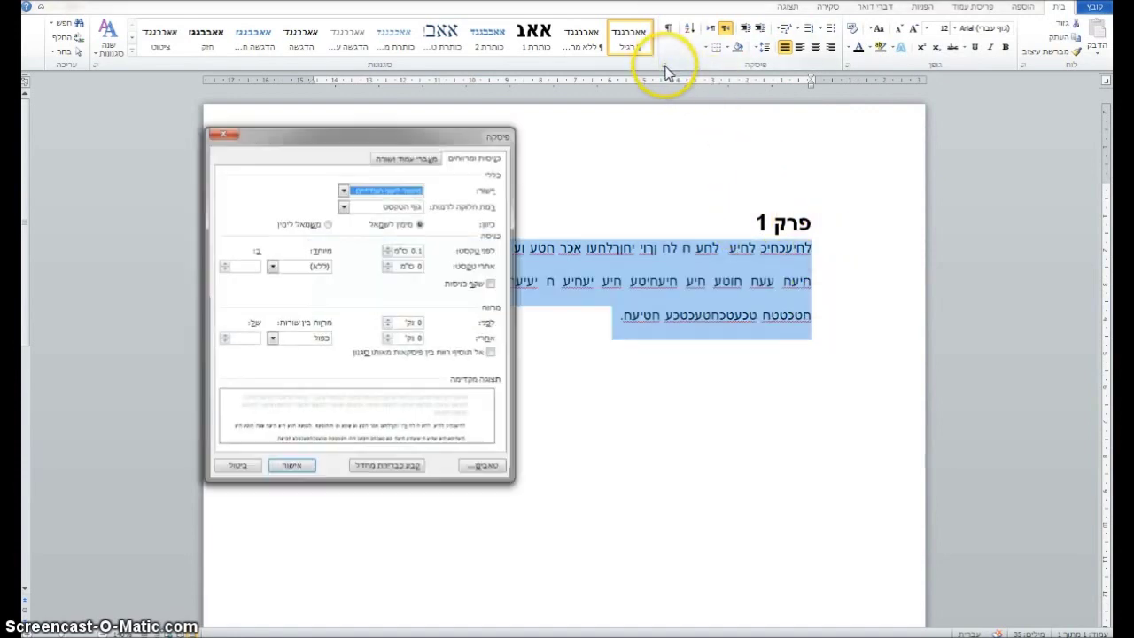
pyautogui.click(272, 338)
pyautogui.click(323, 351)
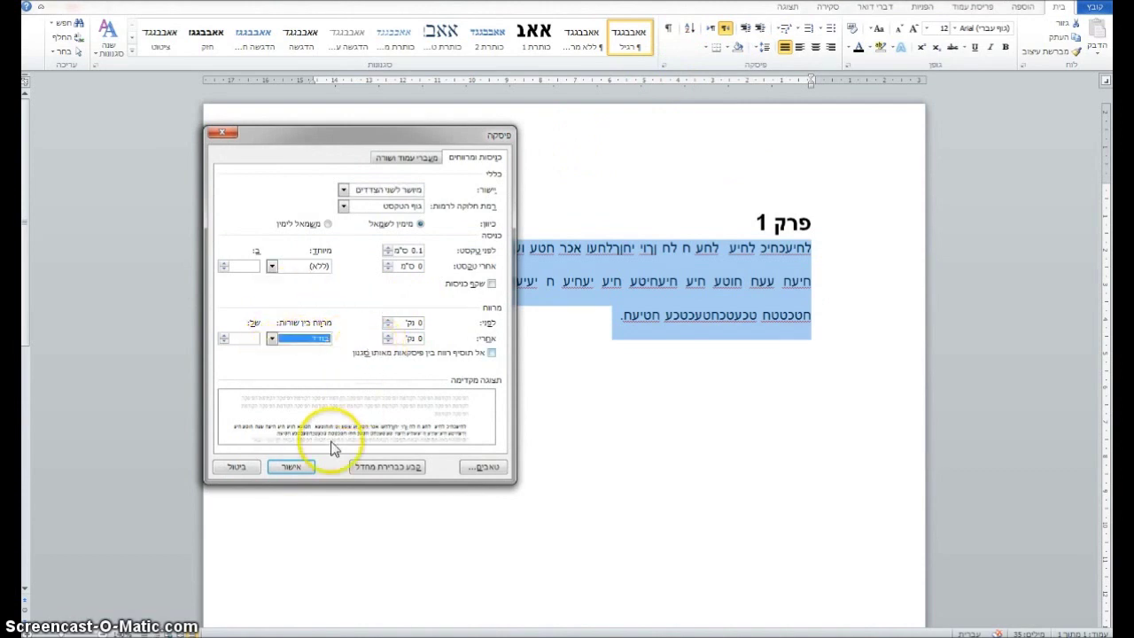
pyautogui.click(303, 467)
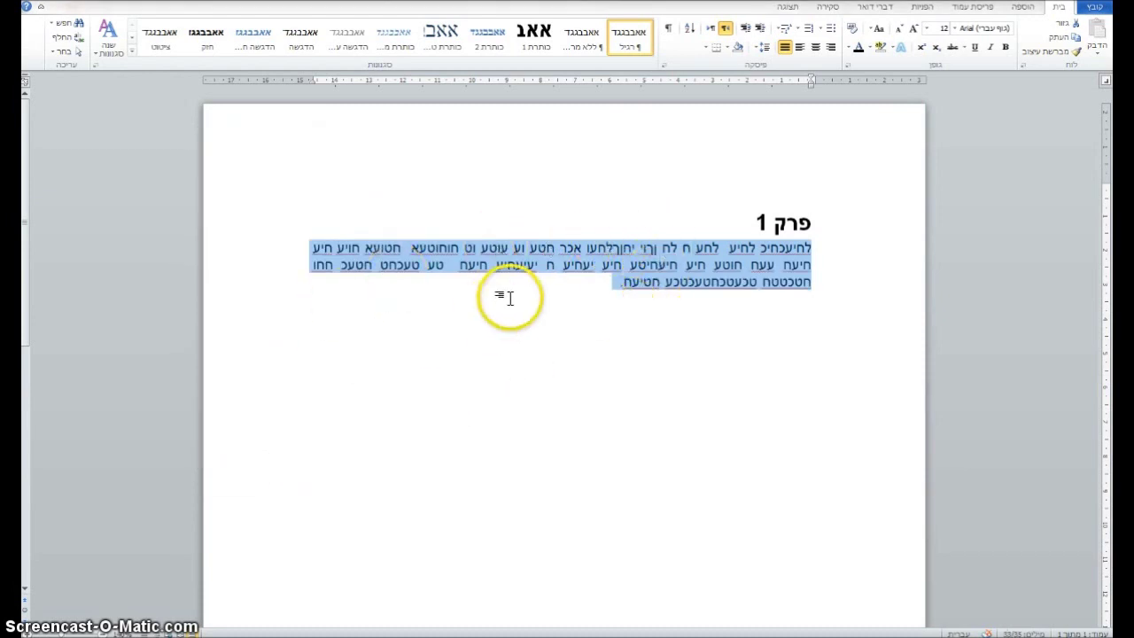
# Set the line spacing of the selected body paragraph to 1.5 lines.
pyautogui.click(664, 65)
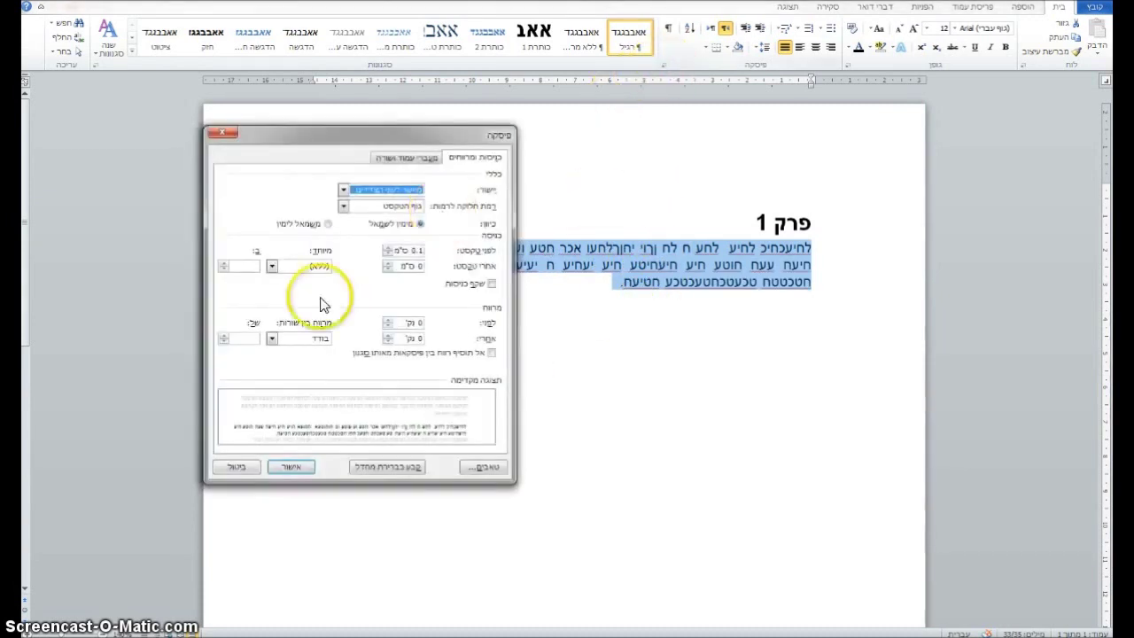
pyautogui.click(273, 339)
pyautogui.click(296, 366)
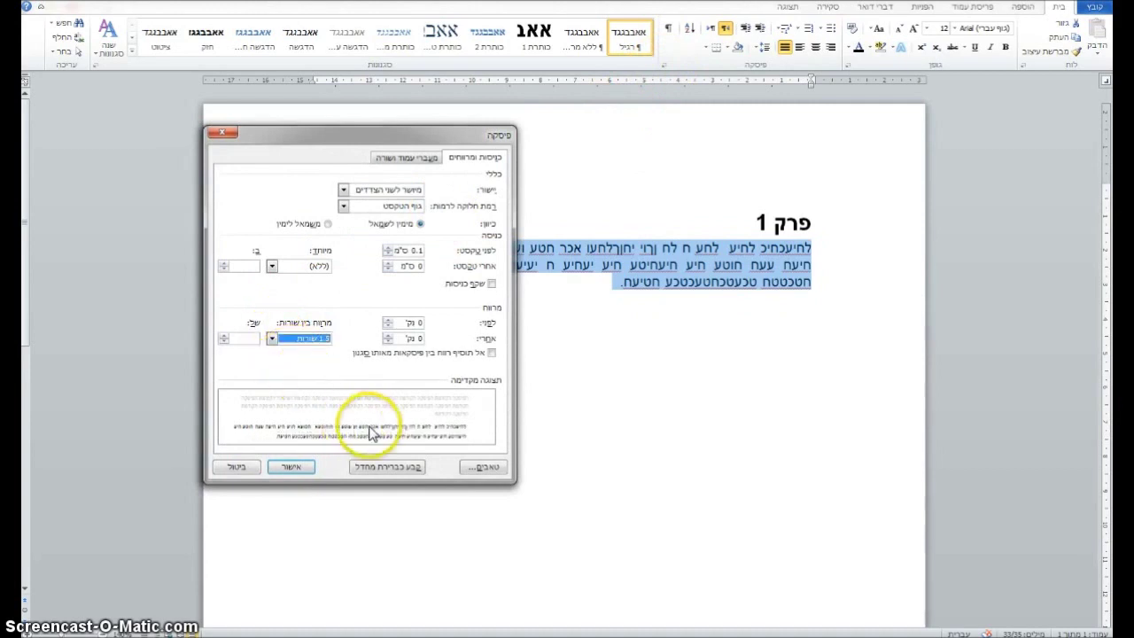
pyautogui.click(305, 467)
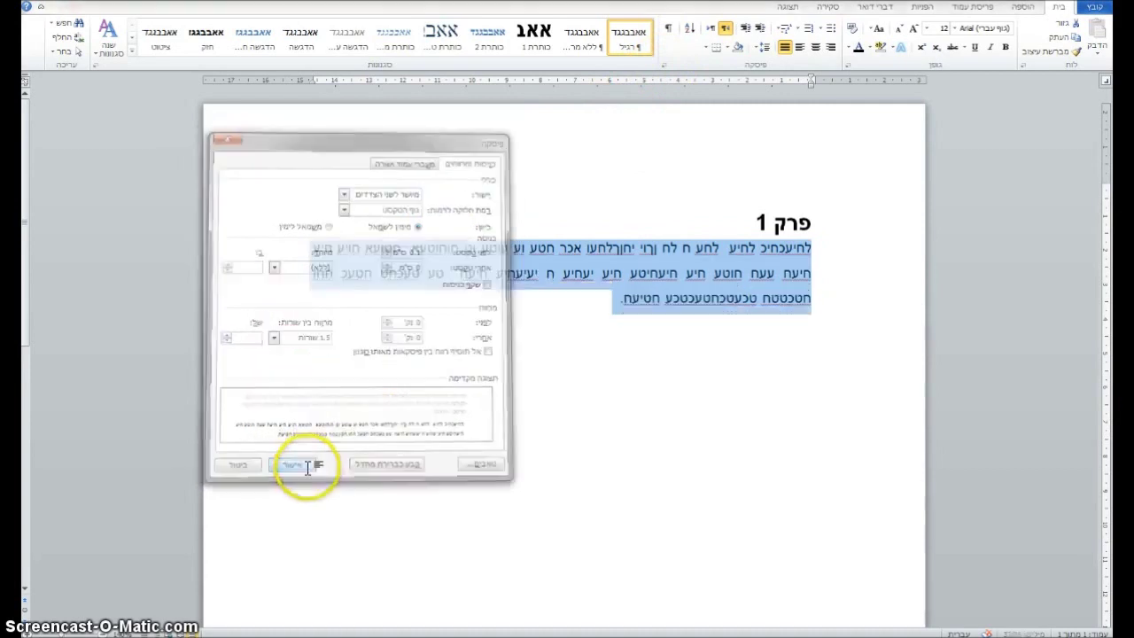
pyautogui.click(625, 342)
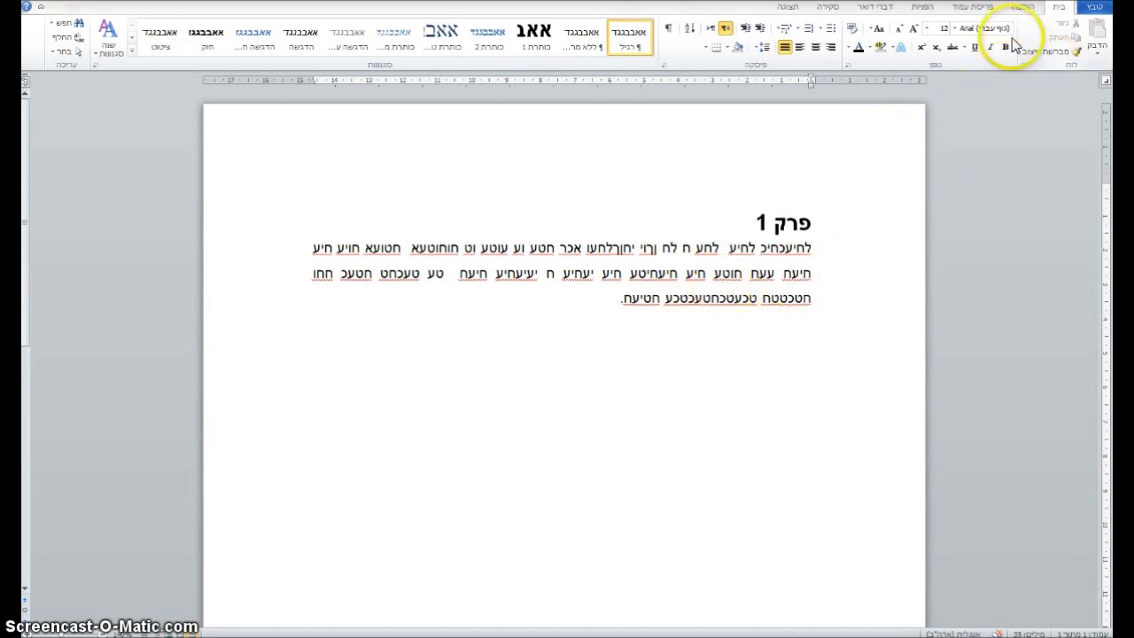
# Try the A5 paper size on the document and restore the A4 size.
pyautogui.click(968, 9)
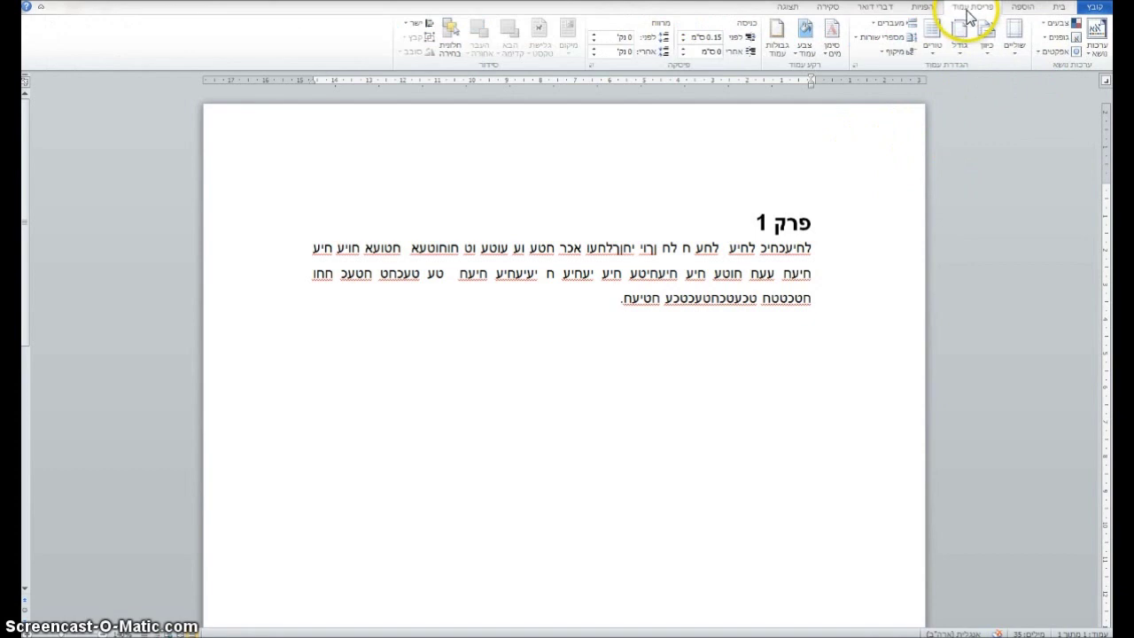
pyautogui.click(961, 56)
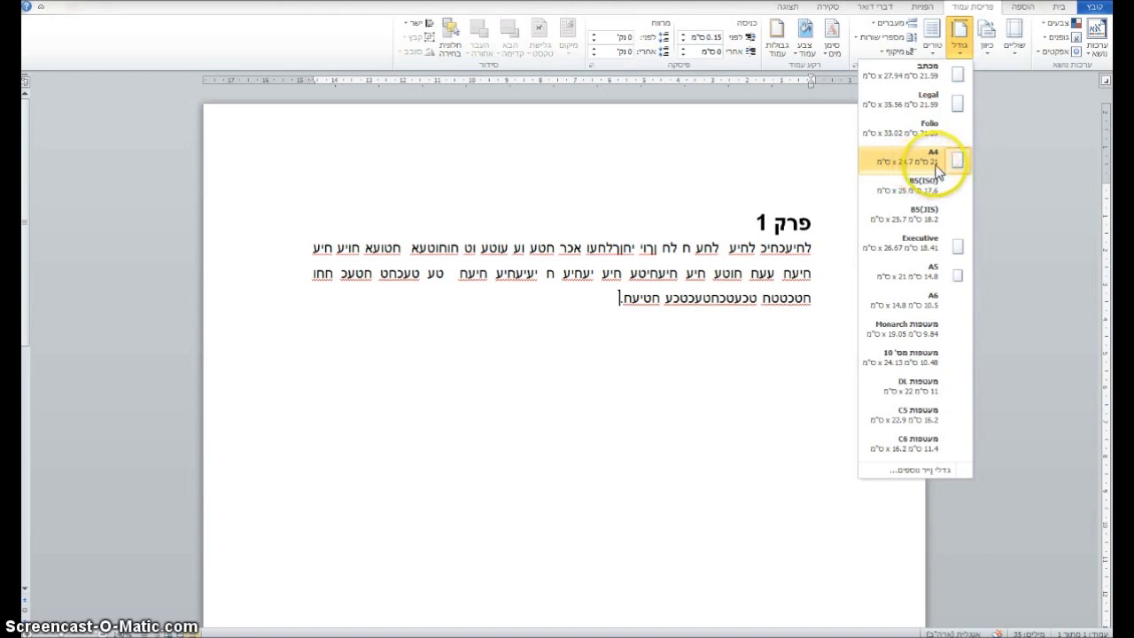
pyautogui.click(943, 281)
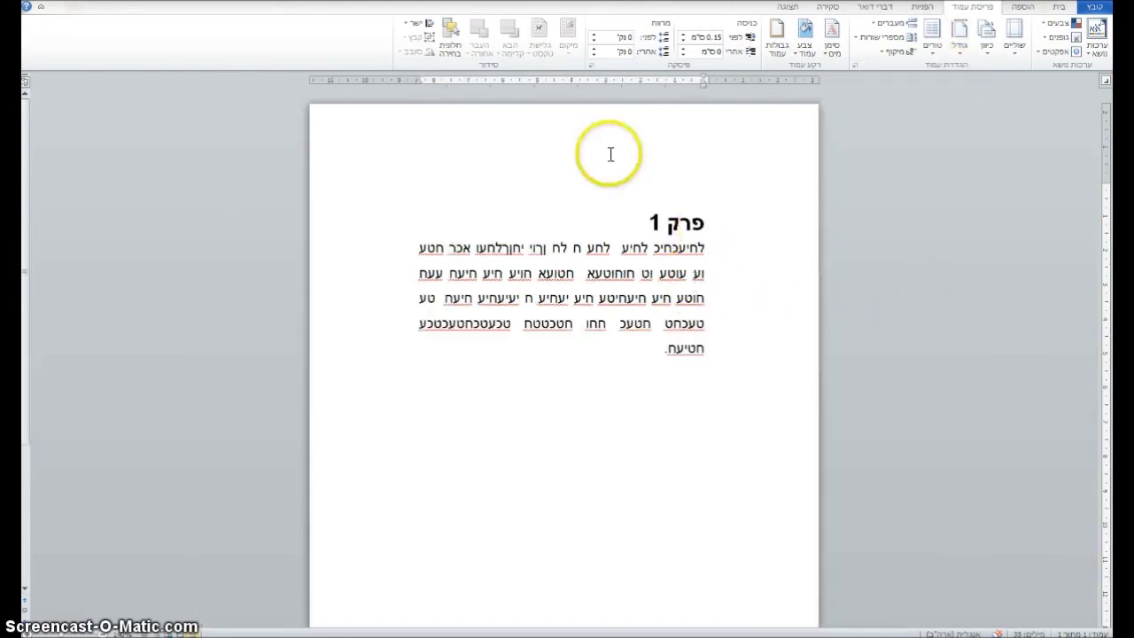
pyautogui.click(667, 347)
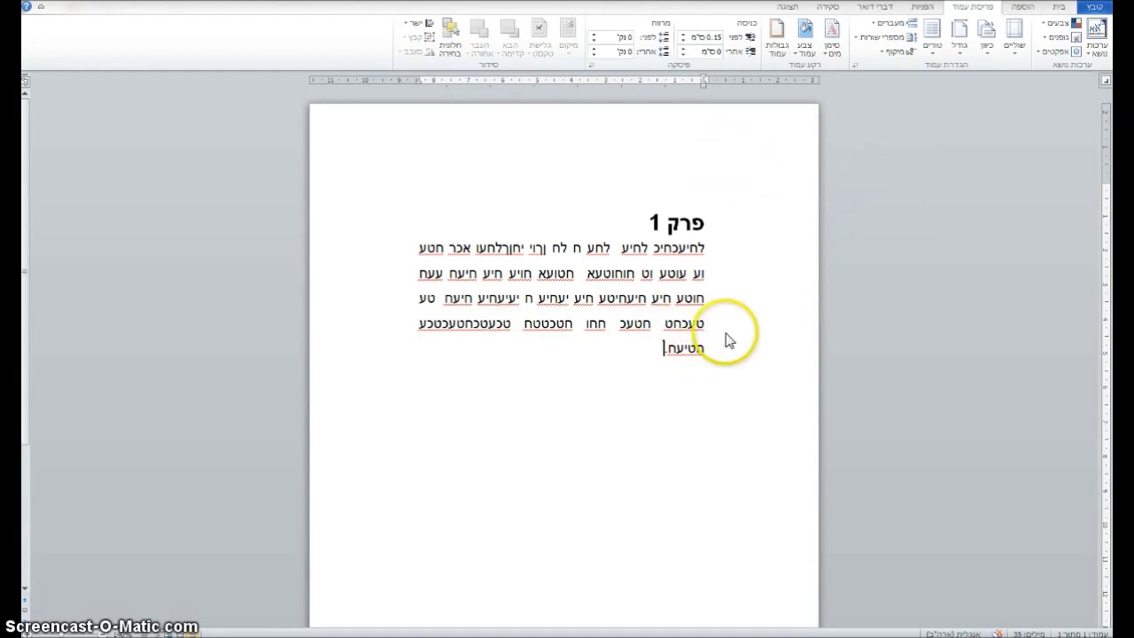
pyautogui.click(960, 44)
pyautogui.click(936, 168)
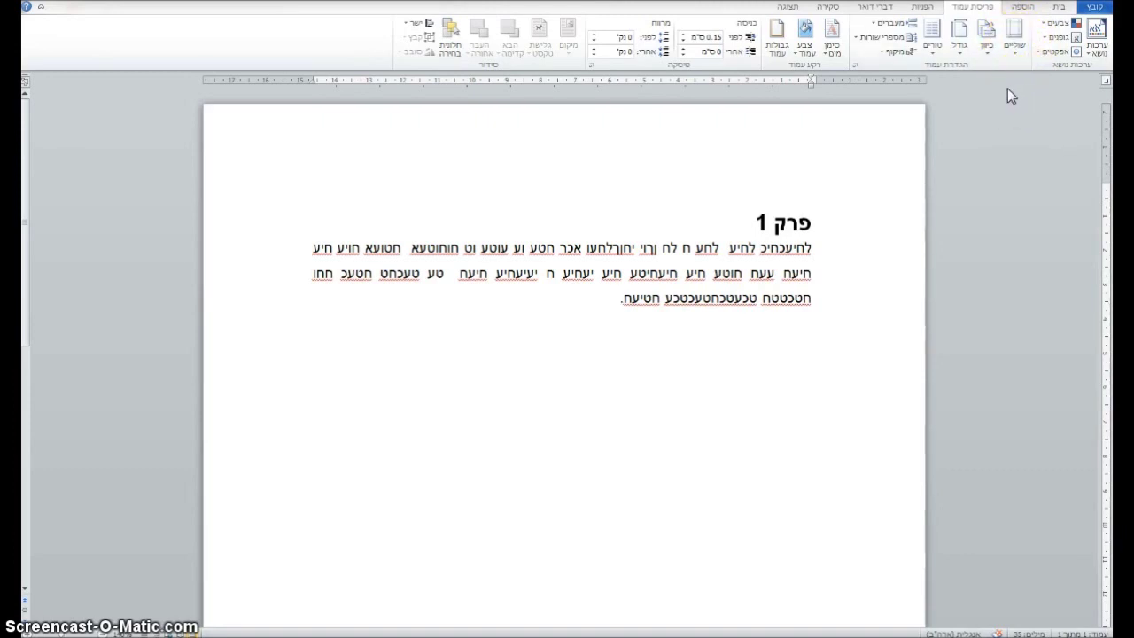
pyautogui.click(1058, 9)
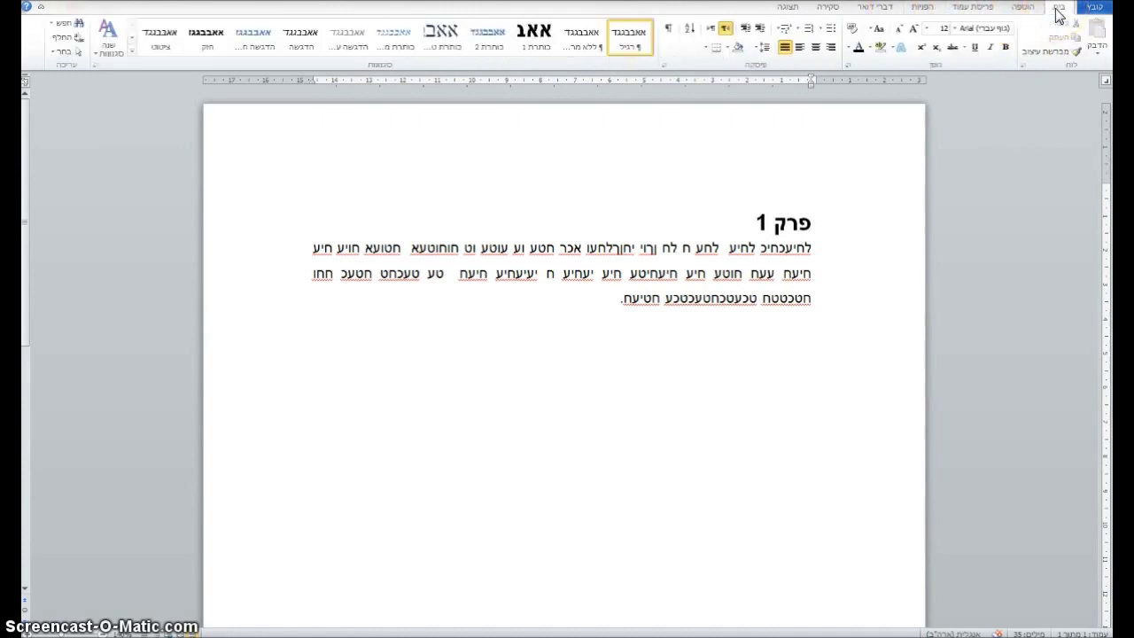